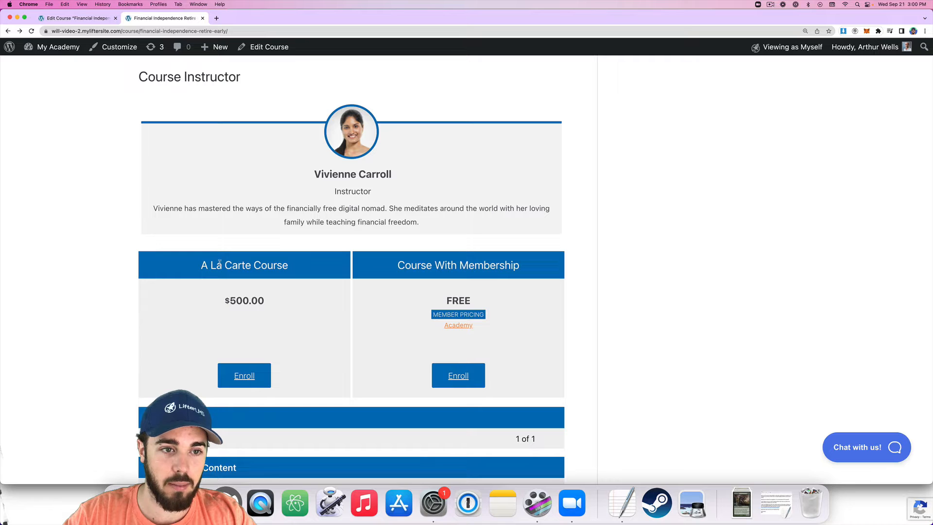
Select the LifterLMS Pricing Table block and review its A La Carte ($500.00) and membership (FREE) plans.
left_click(88, 18)
left_click(362, 253)
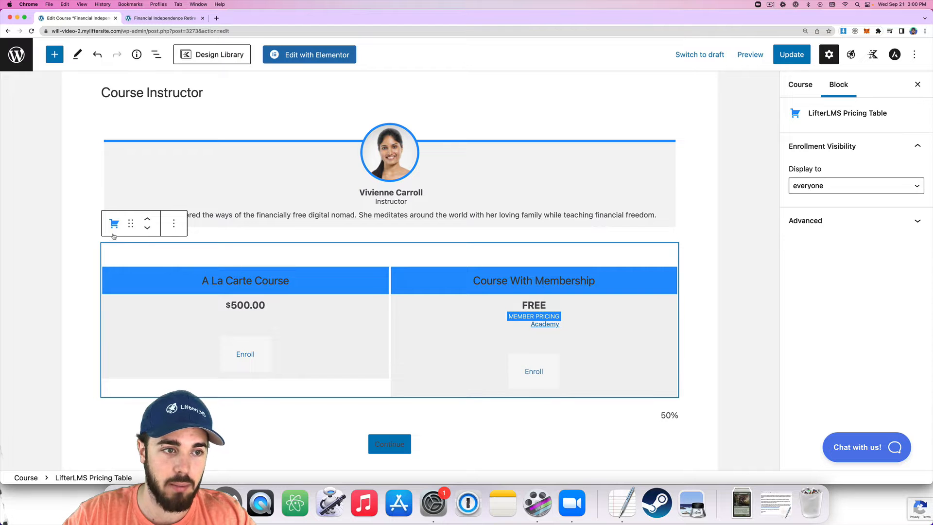
left_click(113, 225)
left_click(812, 113)
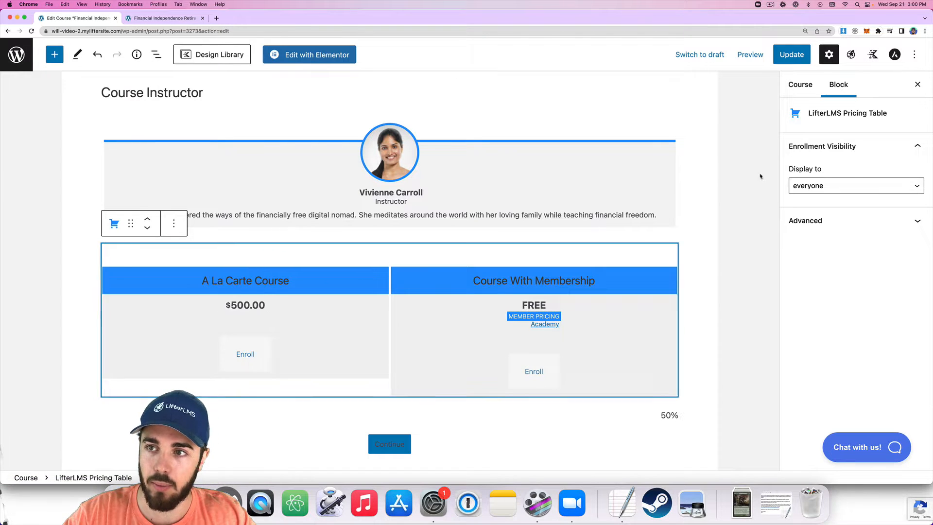
scroll(240, 299, "down", 15)
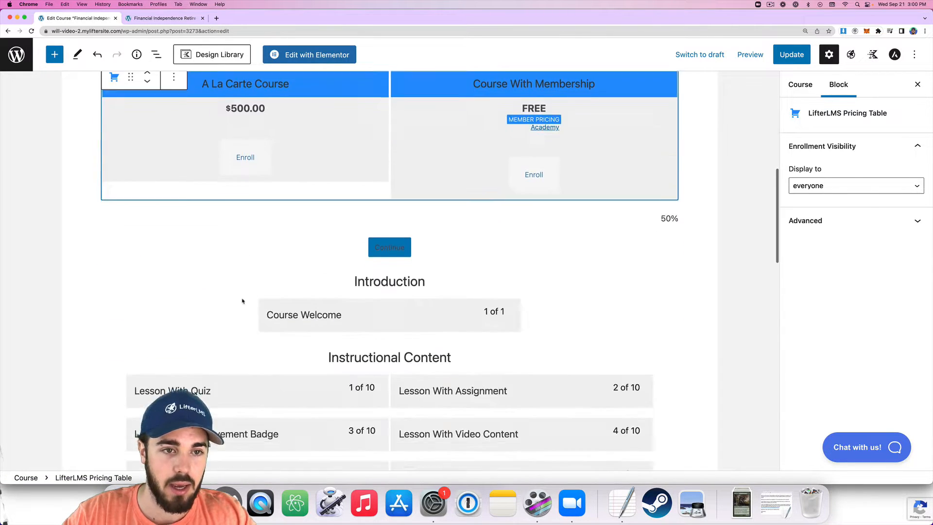
scroll(238, 299, "down", 3)
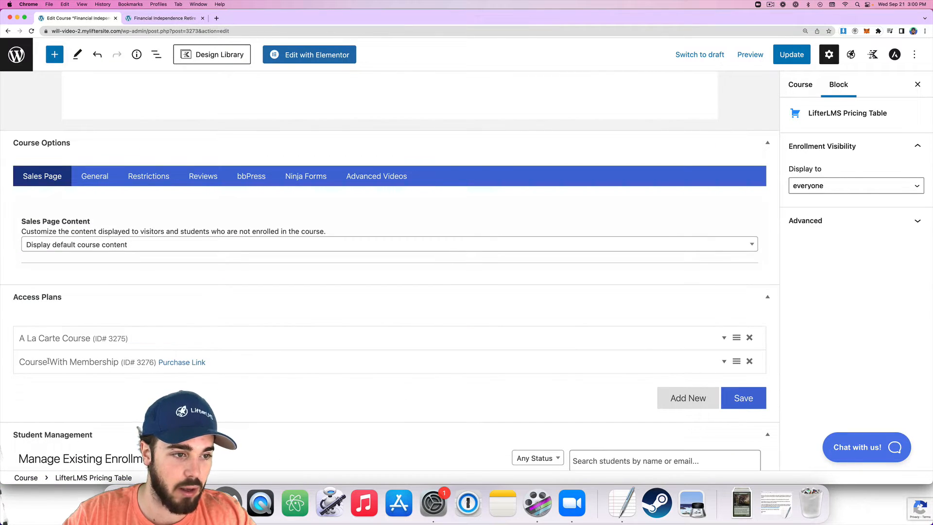
scroll(92, 355, "up", 15)
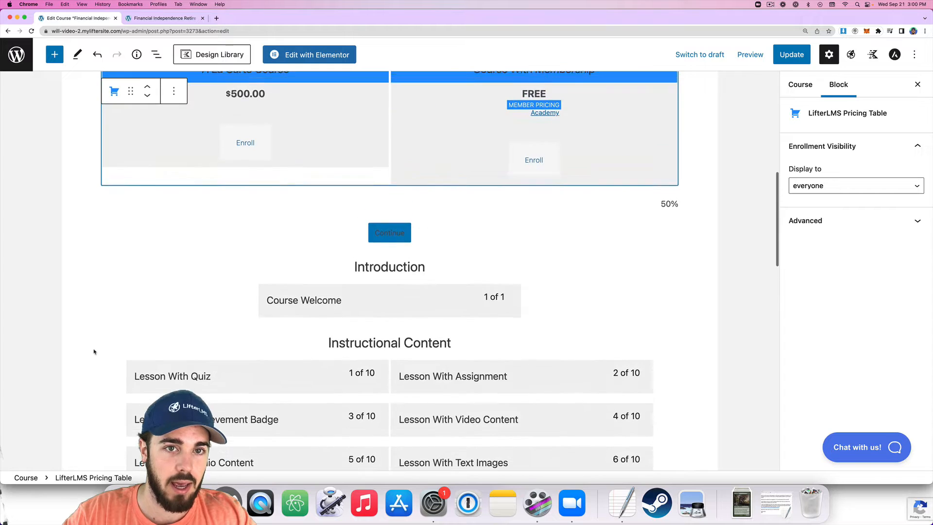
Check the live course page, then open the A La Carte Course checkout showing its $500.00 price.
left_click(137, 18)
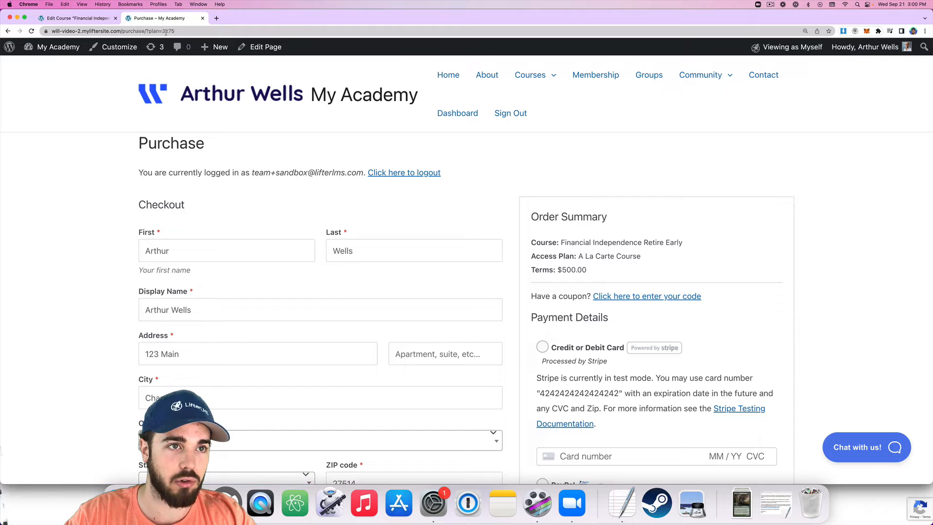
left_click(105, 19)
scroll(266, 235, "down", 15)
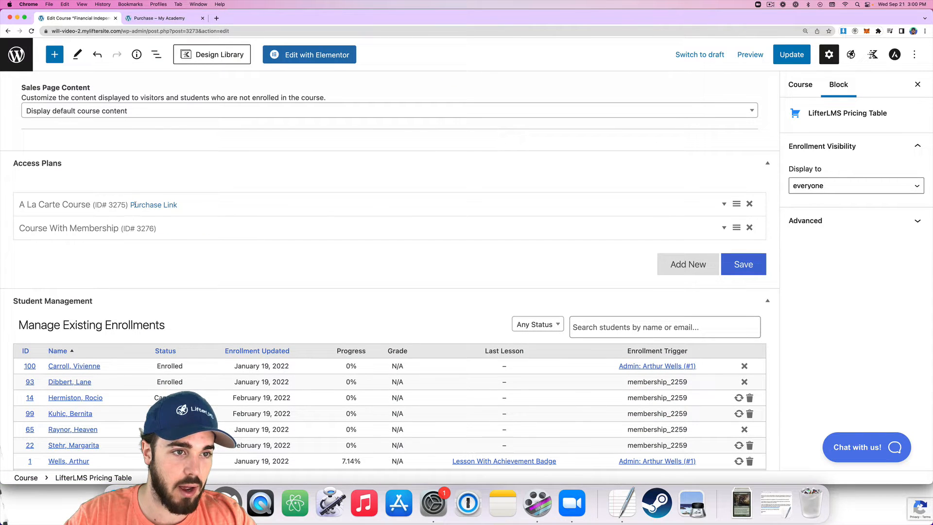
left_click(152, 205)
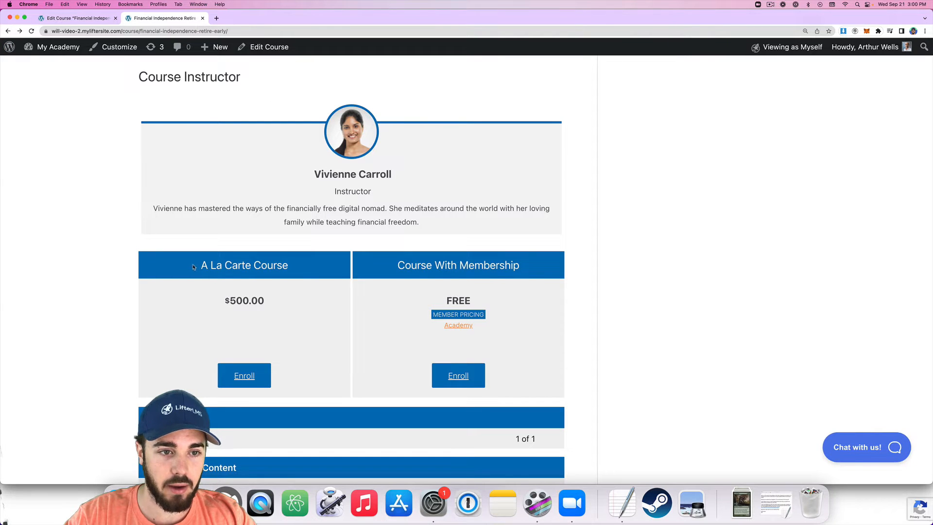
left_click_drag(212, 297, 298, 307)
left_click(170, 306)
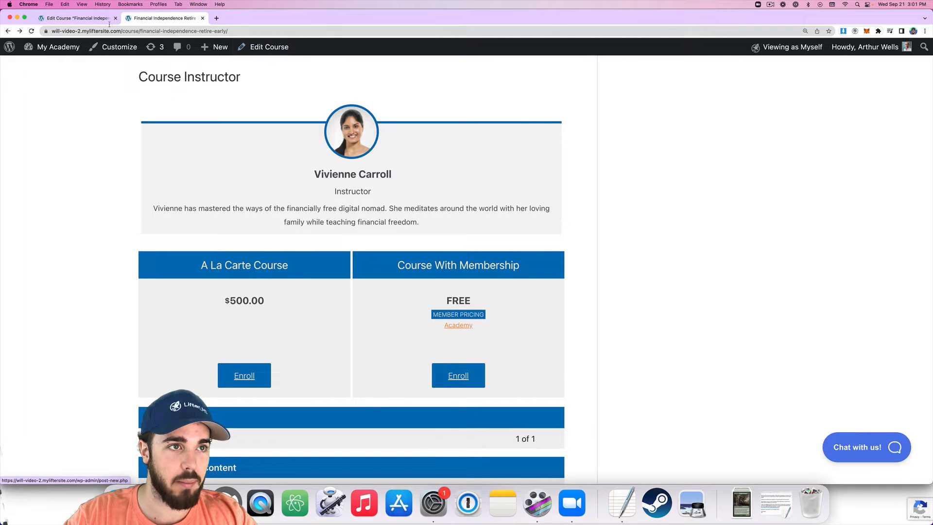
Add a new empty block after the Instructors block and open the block library of Kadence Blocks.
left_click(77, 18)
scroll(270, 179, "up", 20)
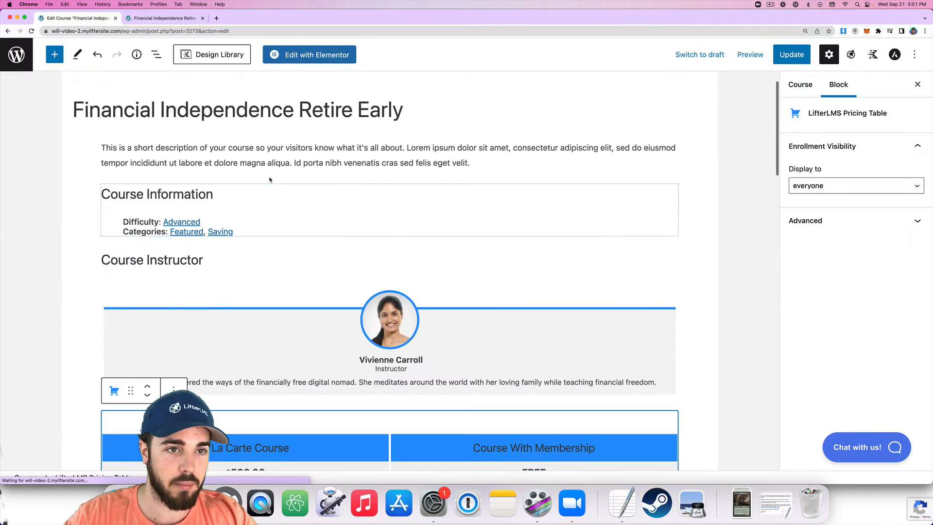
scroll(253, 146, "down", 8)
scroll(178, 109, "up", 3)
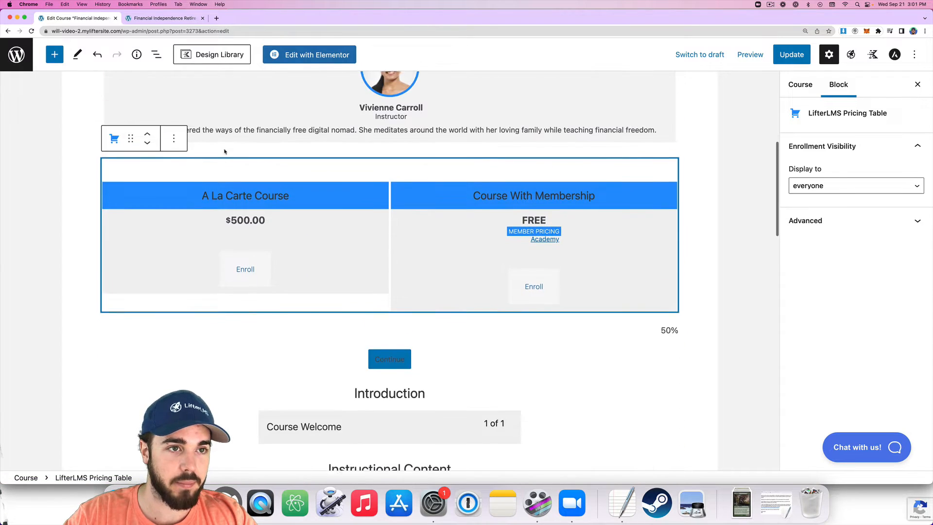
left_click(173, 144)
left_click(85, 221)
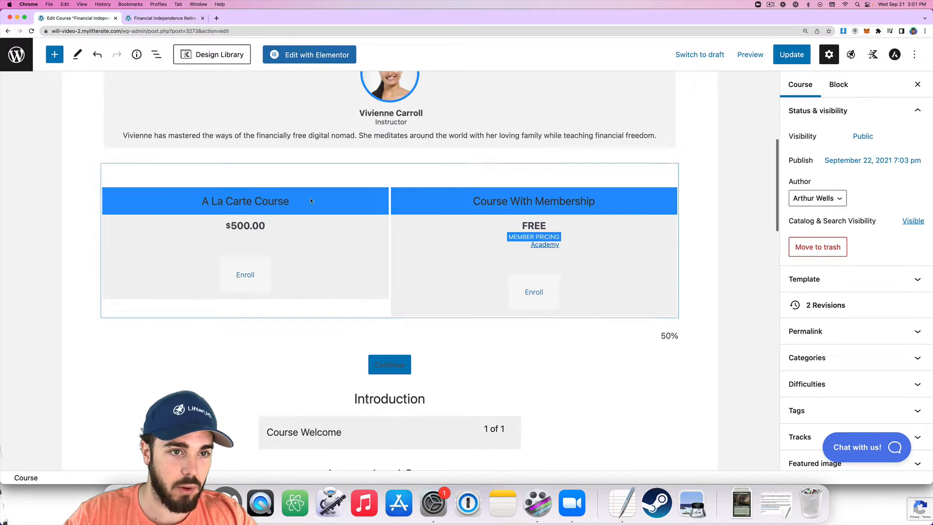
left_click(376, 136)
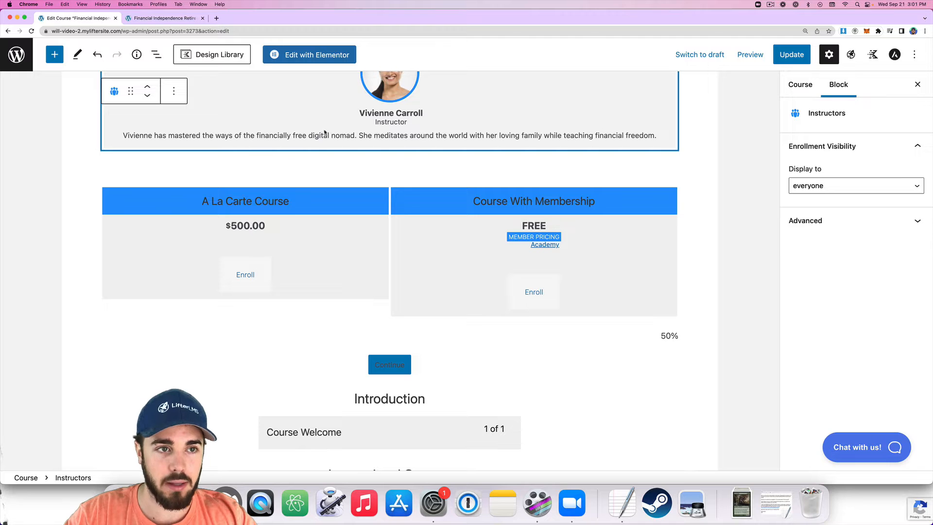
key("Return")
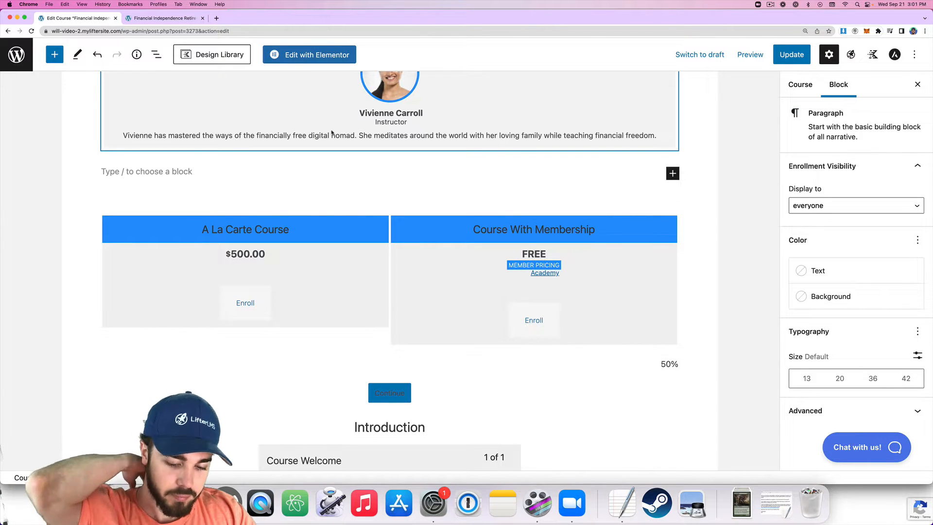
left_click(55, 57)
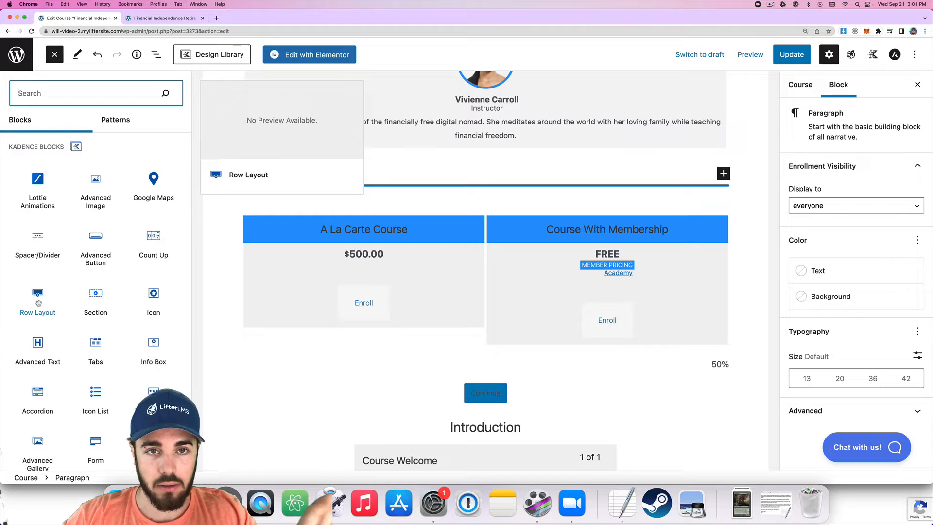
Insert a Kadence Row Layout with two equal 50% columns above the pricing table.
left_click(39, 304)
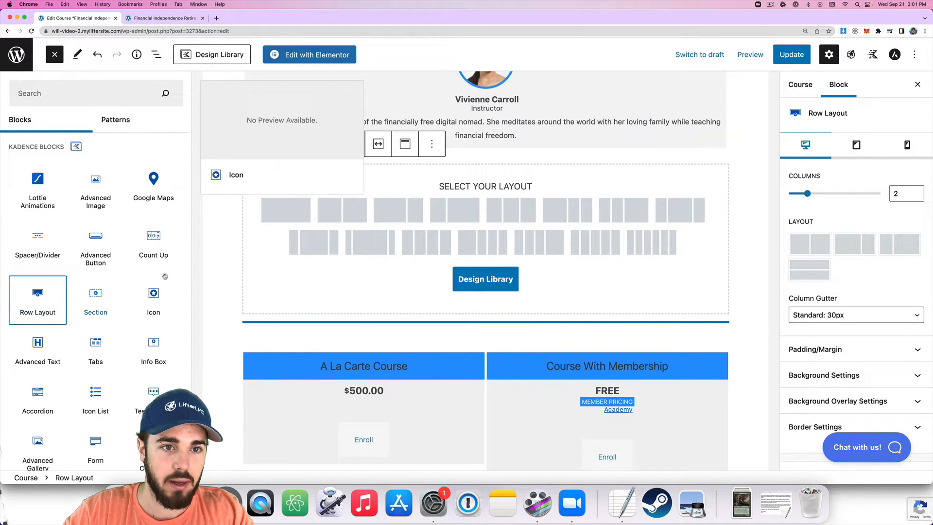
left_click(344, 209)
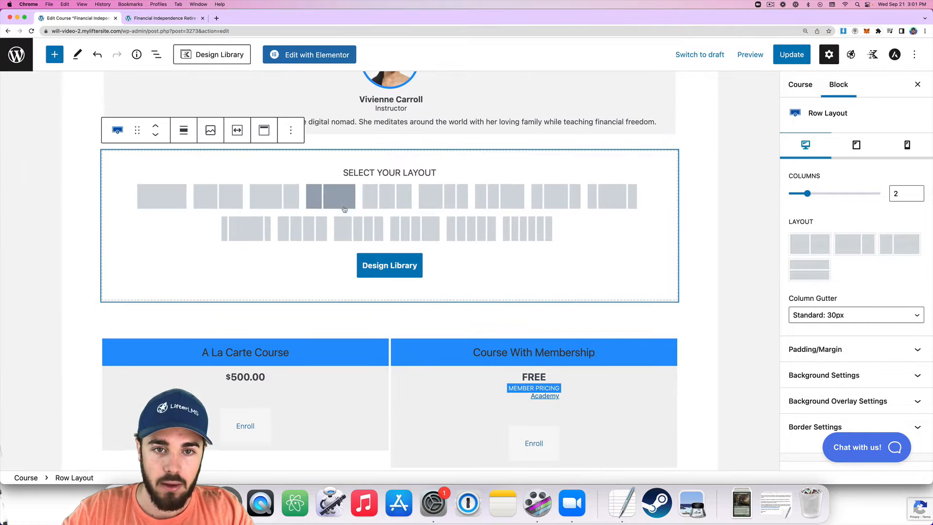
left_click(216, 203)
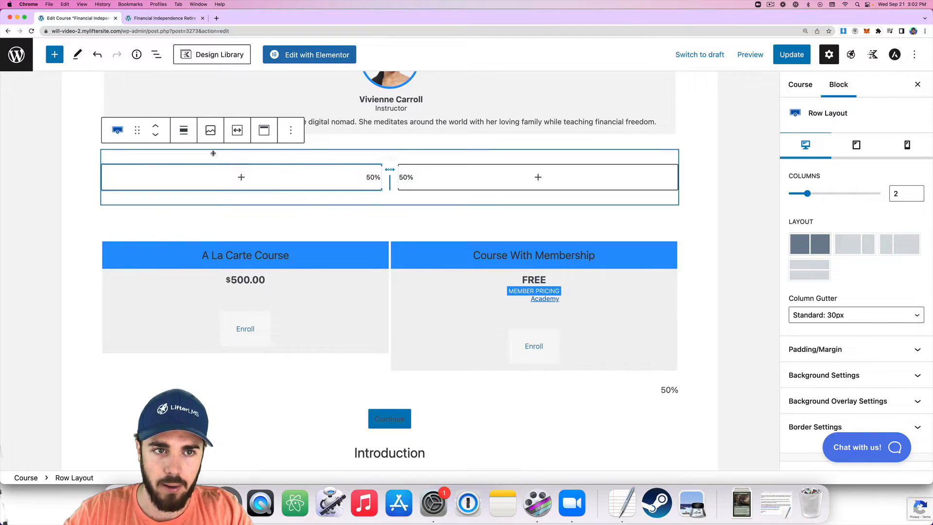
left_click(151, 57)
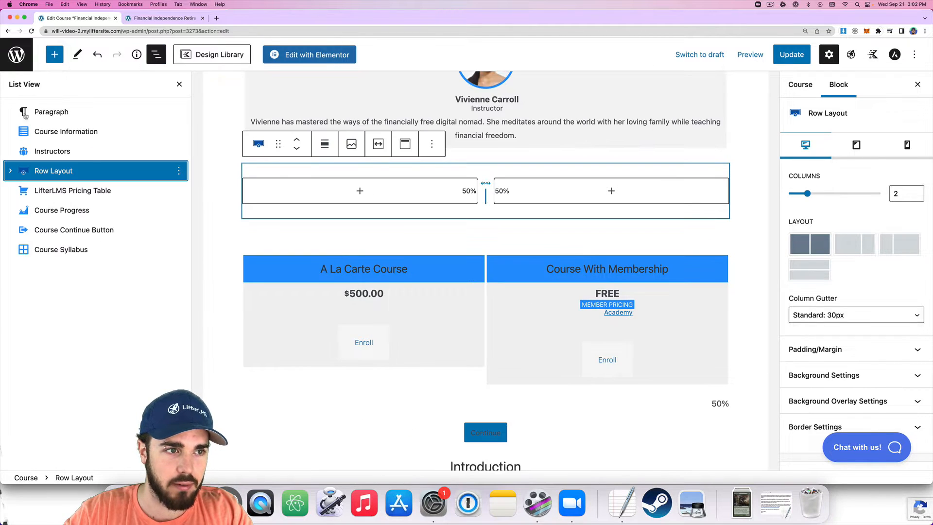
Style the left column Section with a 1px black border on all sides and 10 corner radius.
left_click(12, 171)
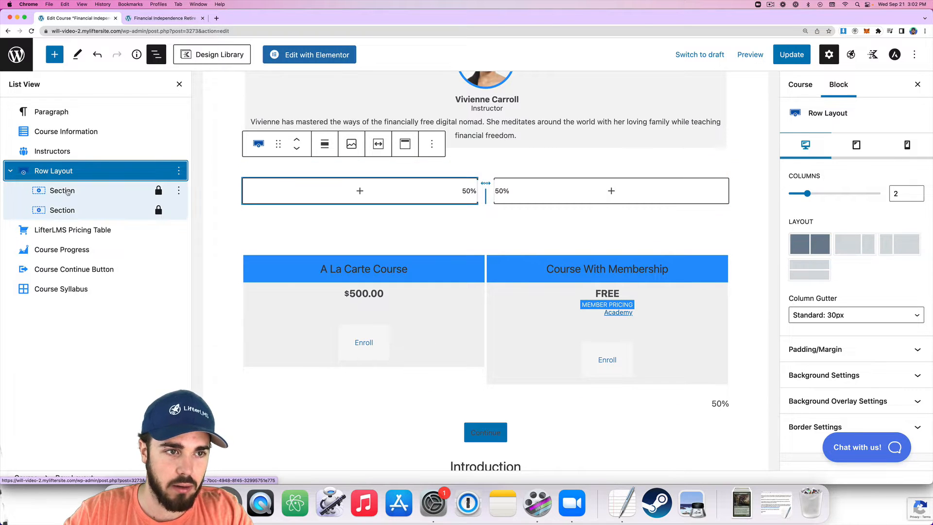
left_click(68, 193)
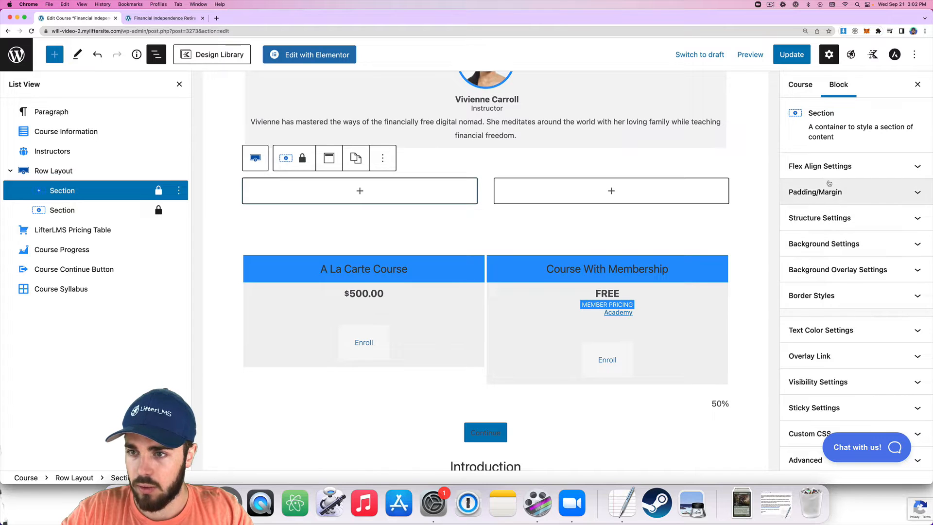
left_click(837, 295)
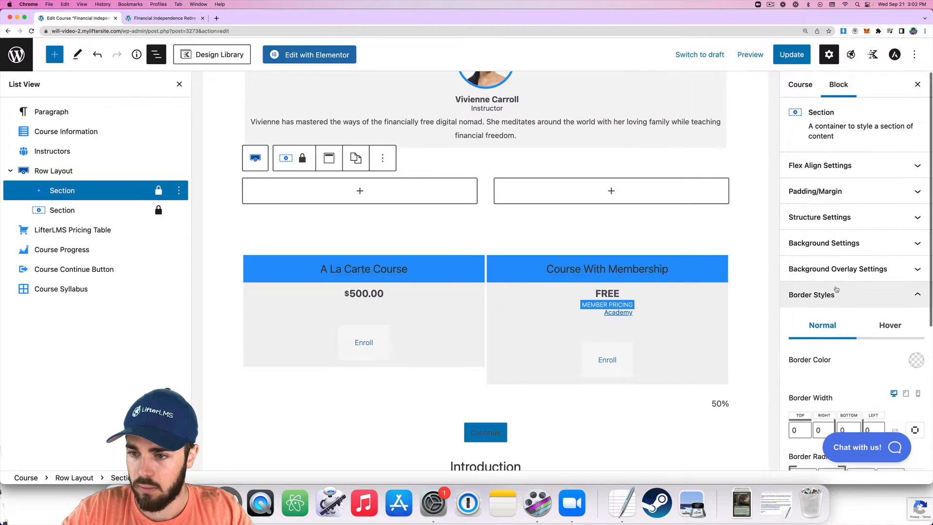
left_click(915, 310)
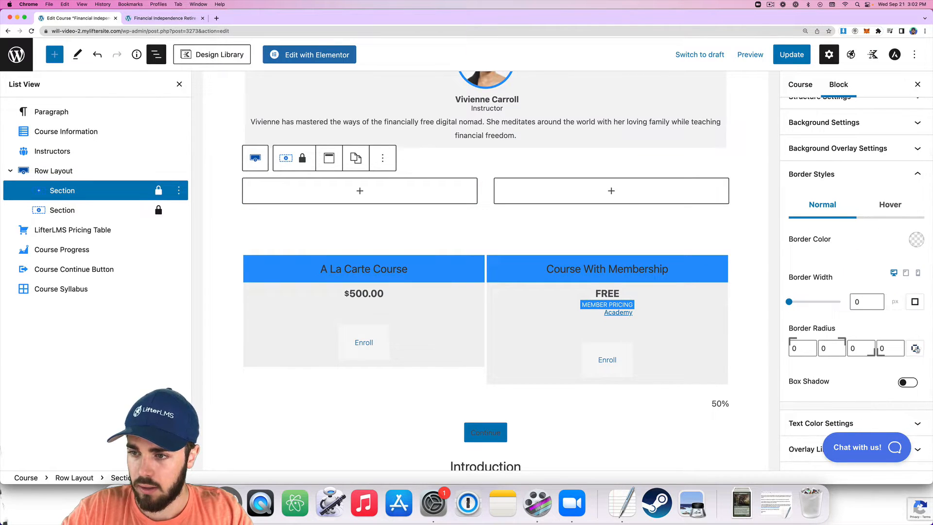
left_click(916, 349)
left_click(862, 302)
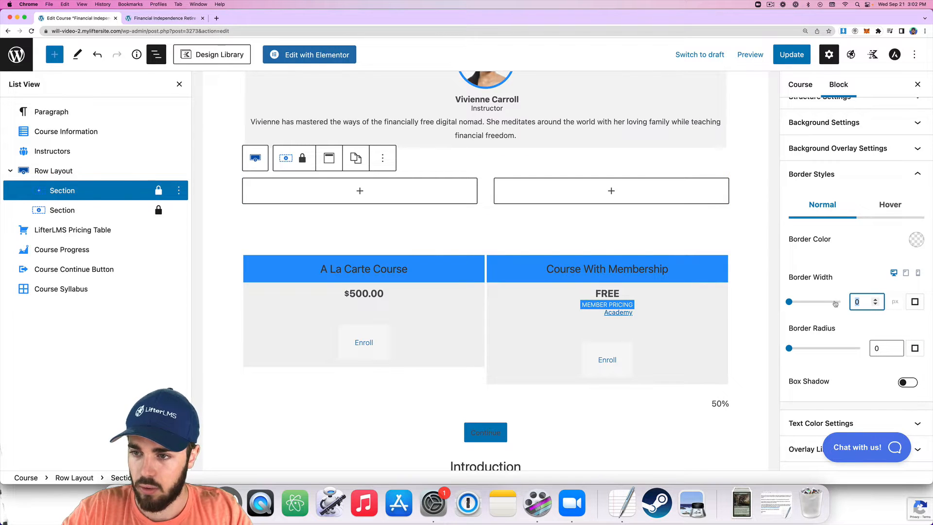
type("1")
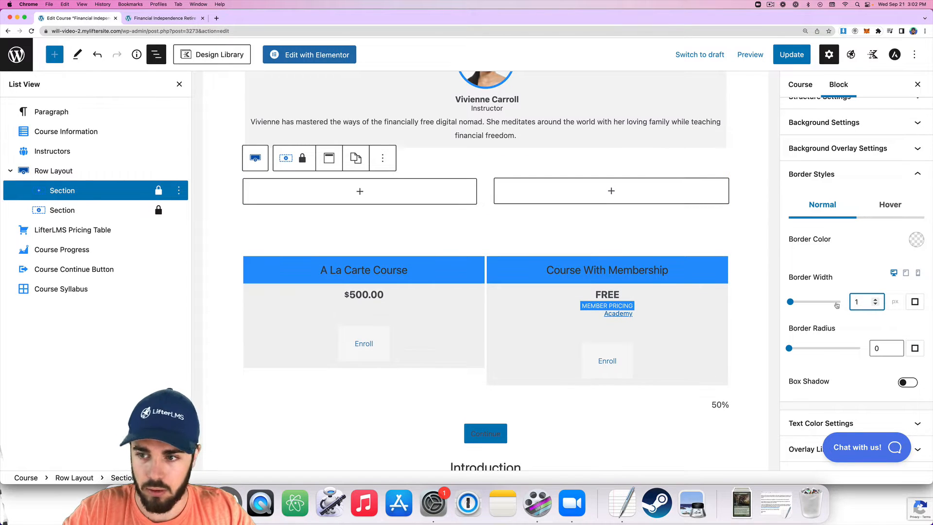
left_click(918, 239)
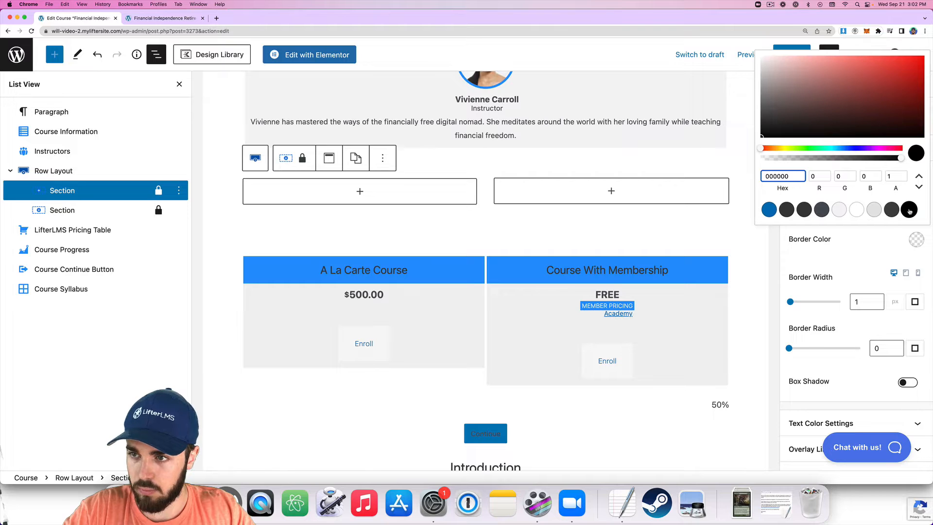
left_click(910, 210)
left_click(842, 274)
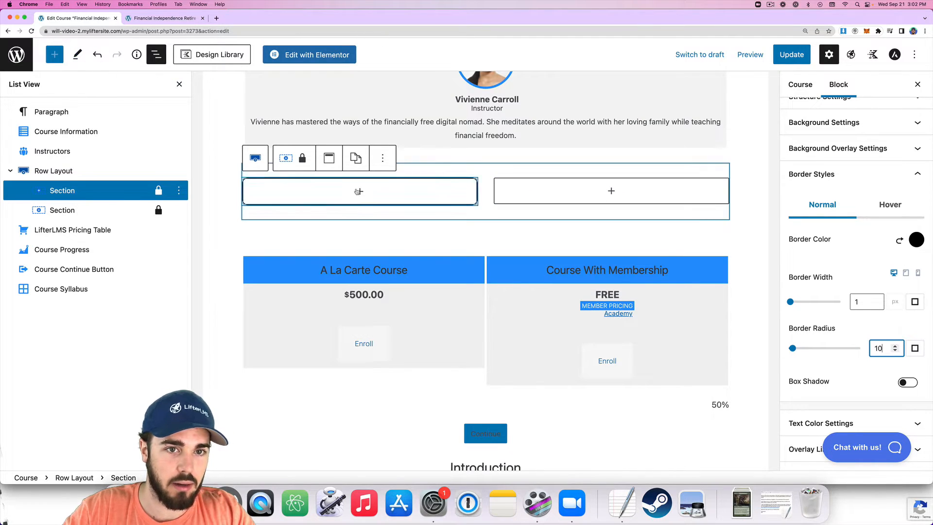
Insert a Heading reading 'A La Carte Course' into the left column.
left_click(359, 191)
type("head")
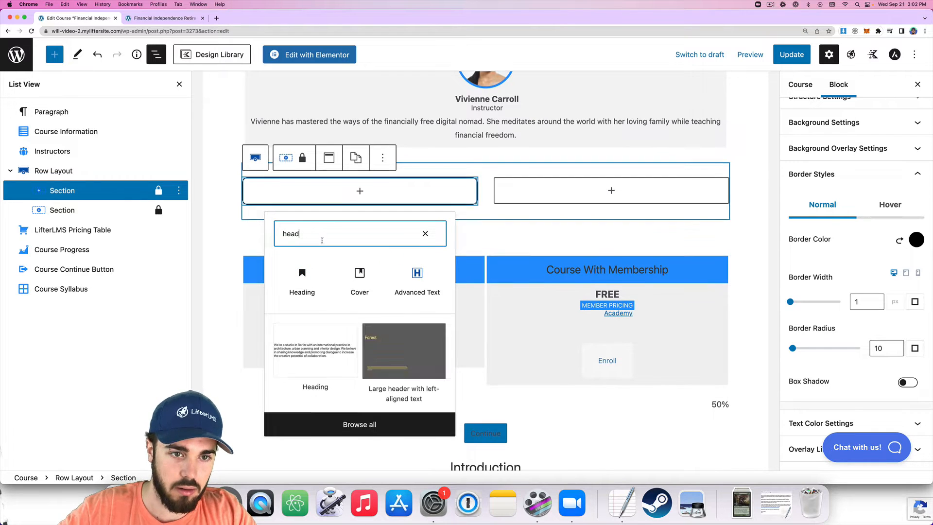
left_click(302, 273)
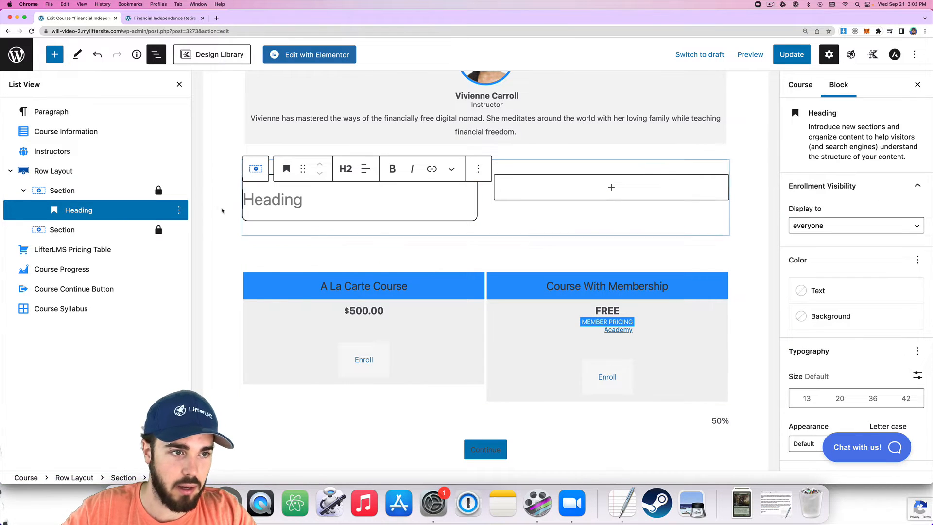
type("A La")
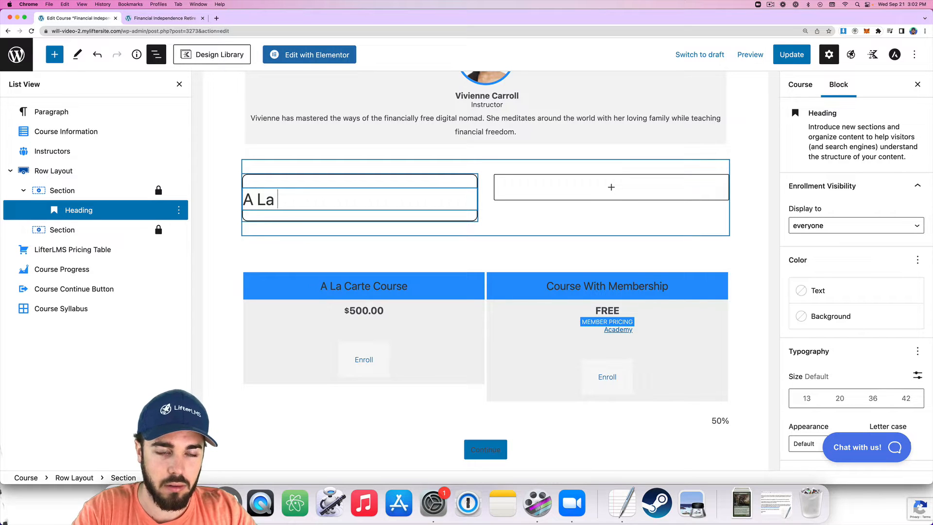
type(" Carte Course")
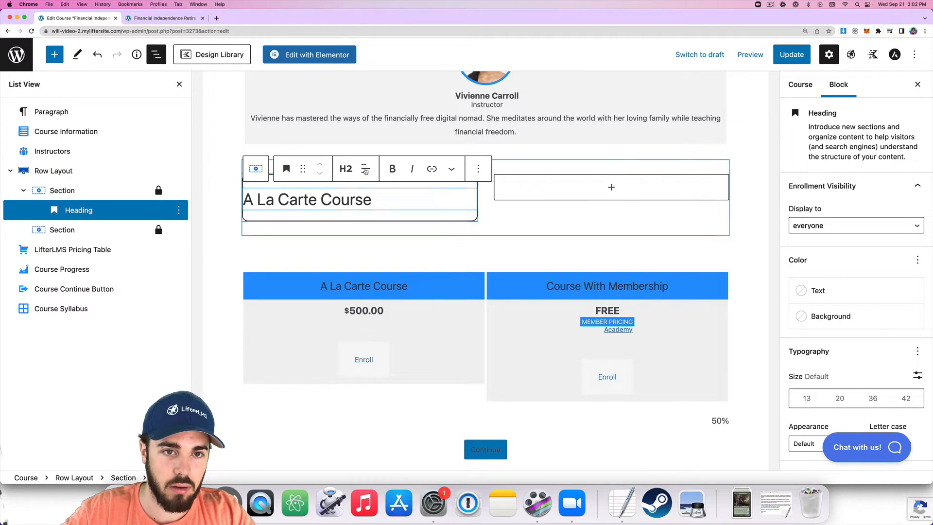
Centre the heading text, update the course, and view the live page.
left_click(366, 169)
left_click(394, 221)
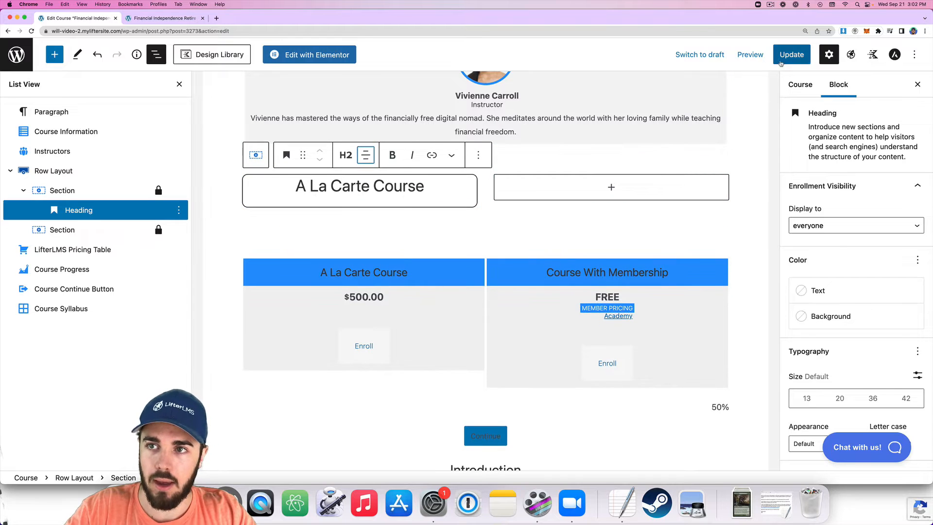
left_click(790, 54)
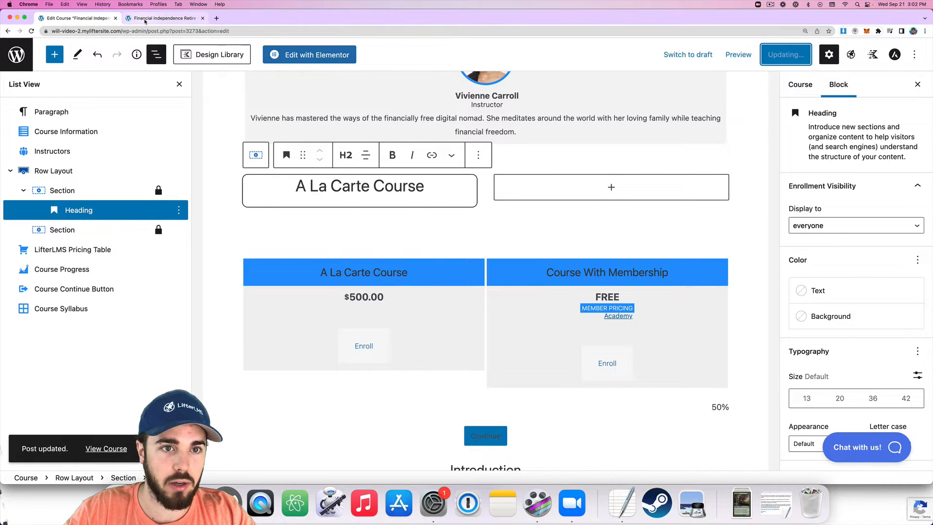
left_click(145, 20)
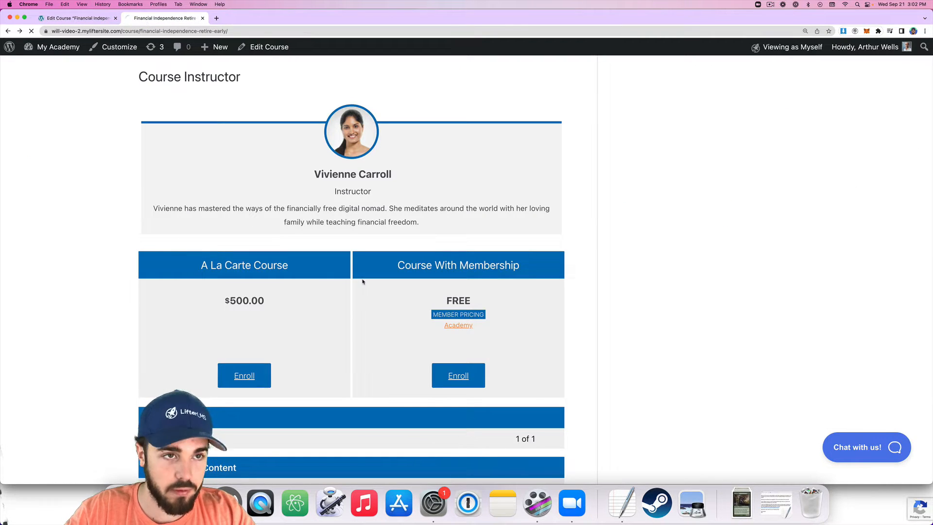
Confirm the bordered 'A La Carte Course' box on the live page, then go back to the editor.
scroll(331, 280, "down", 2)
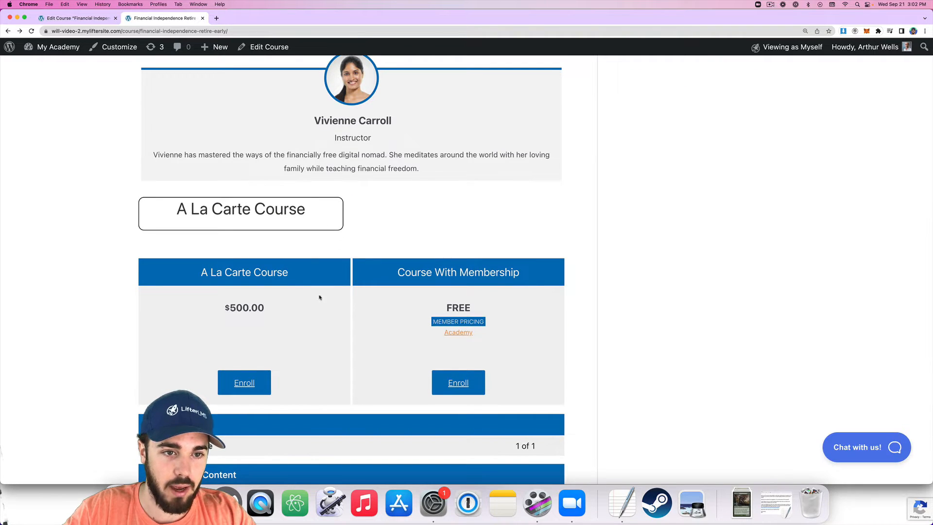
left_click(84, 18)
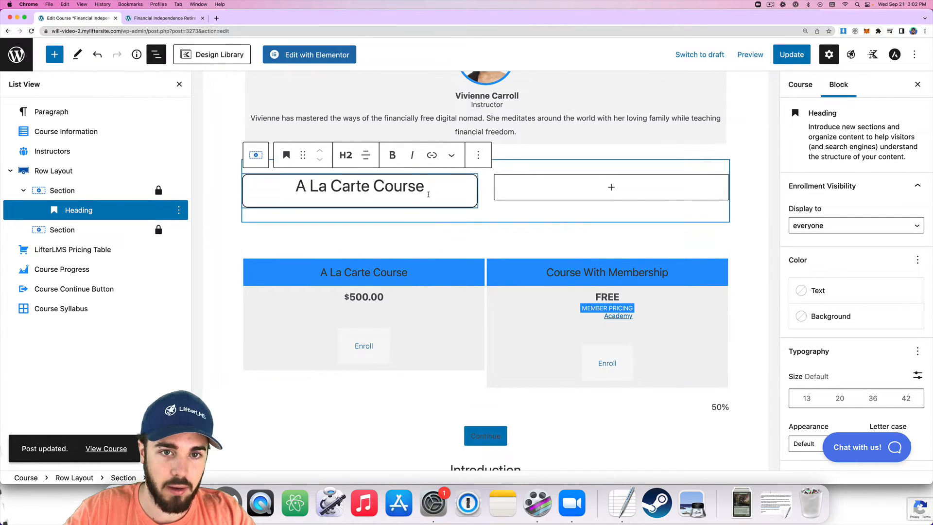
Add a 10px Spacer above the 'A La Carte Course' heading using /spacer.
left_click(430, 193)
key("Return")
type("/spac")
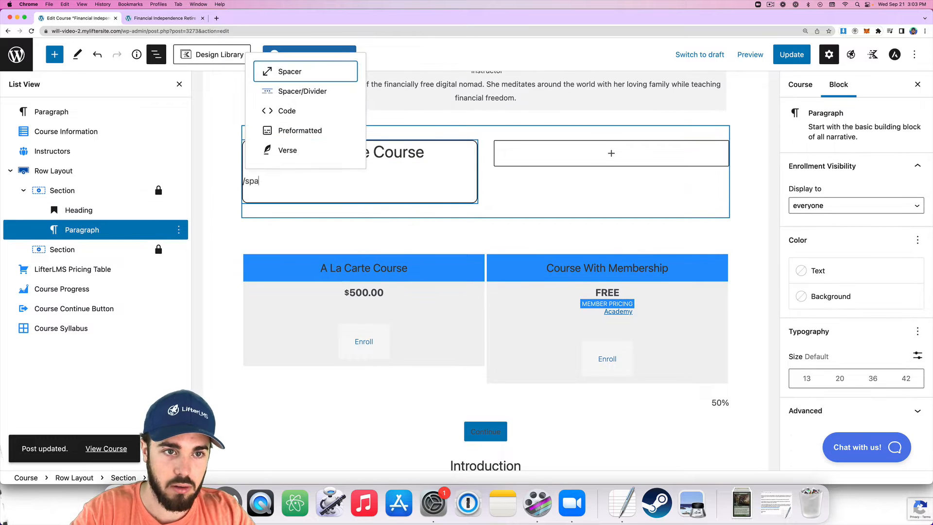
left_click(307, 69)
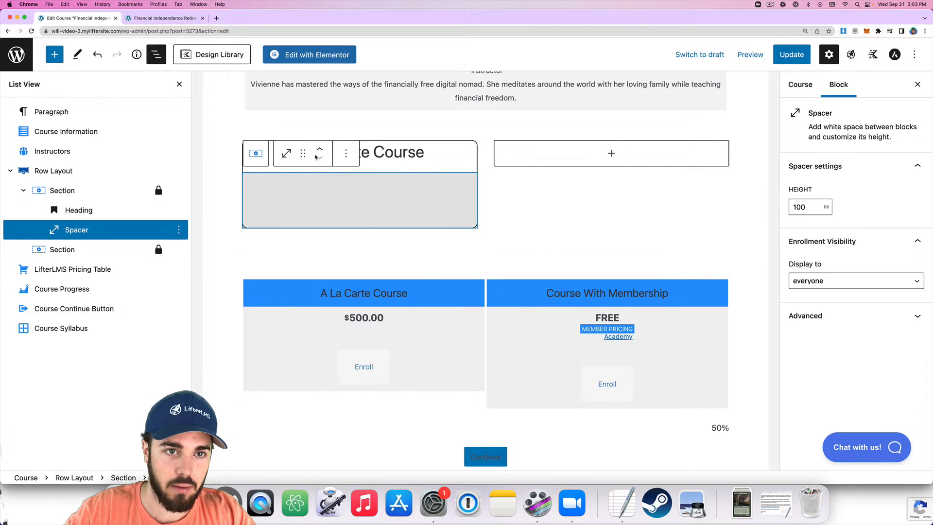
left_click(320, 150)
left_click(812, 203)
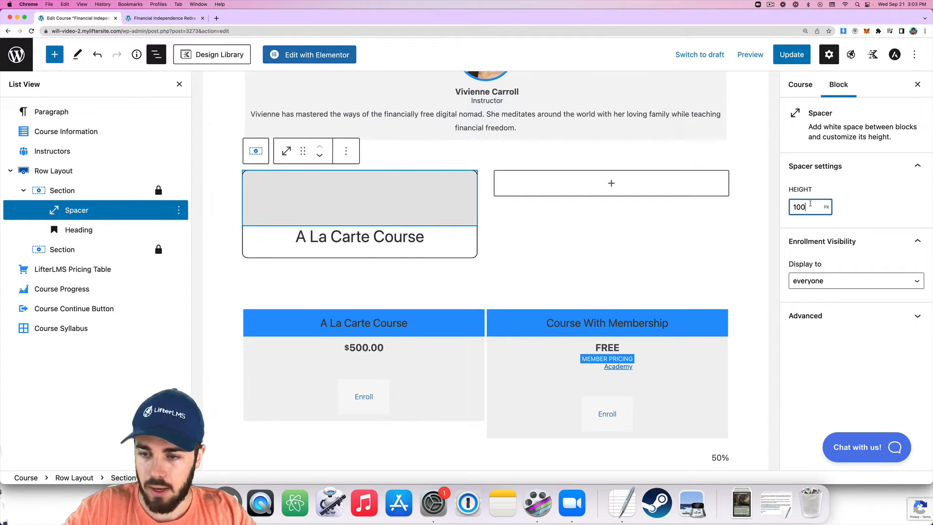
key("BackSpace")
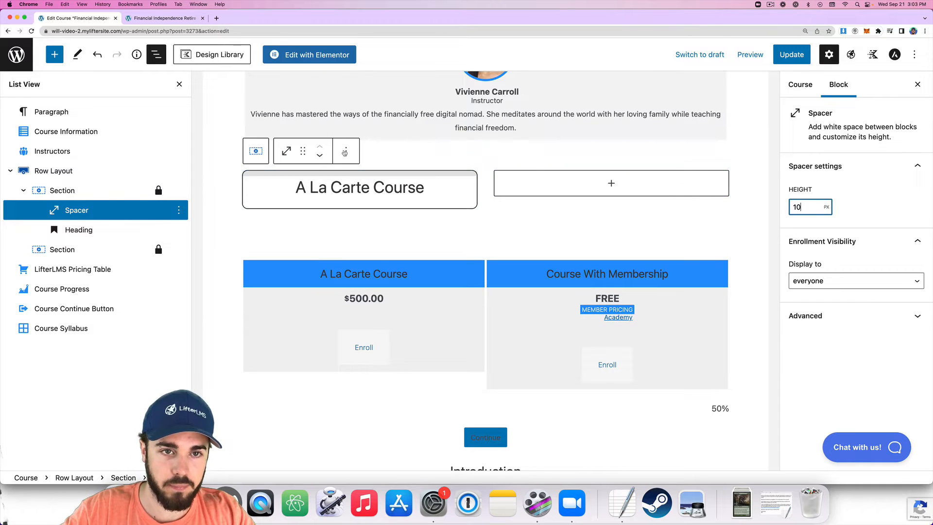
Duplicate the spacer below the heading, update the course, and view the live page.
left_click(346, 151)
left_click(362, 245)
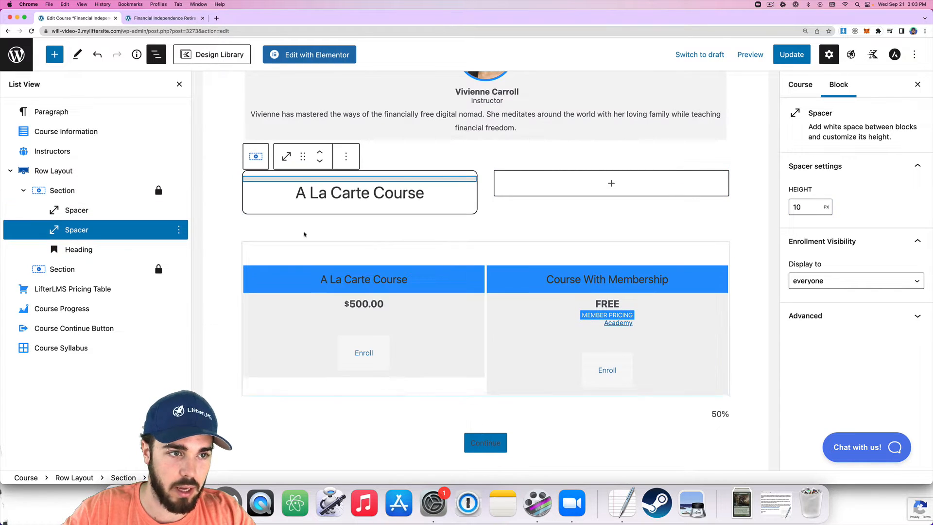
left_click(322, 163)
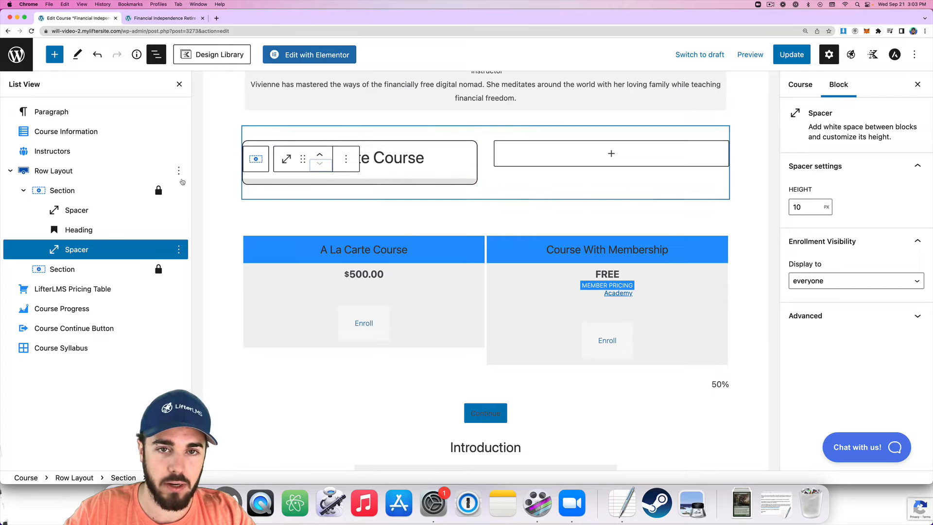
left_click(792, 54)
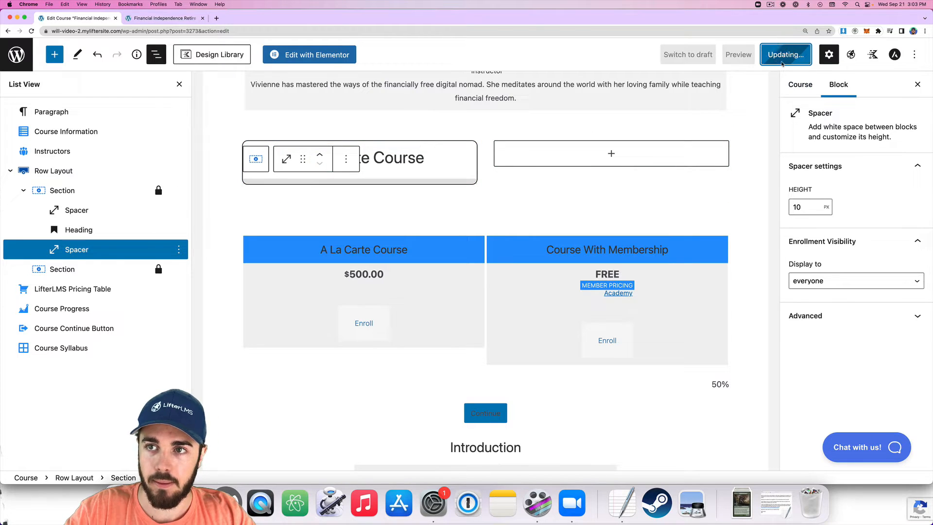
left_click(171, 20)
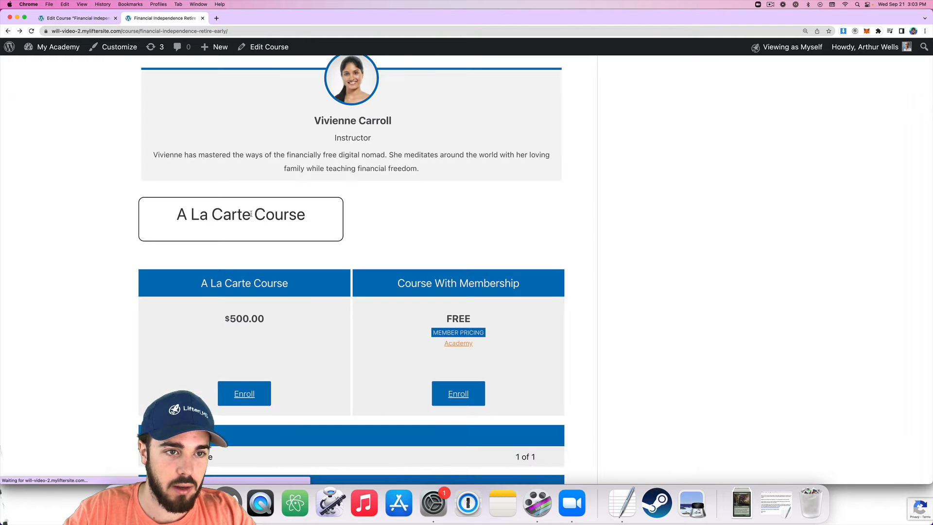
Add a centre-justified 'Enroll' button below the 'A La Carte Course' heading via /buttons.
left_click(78, 19)
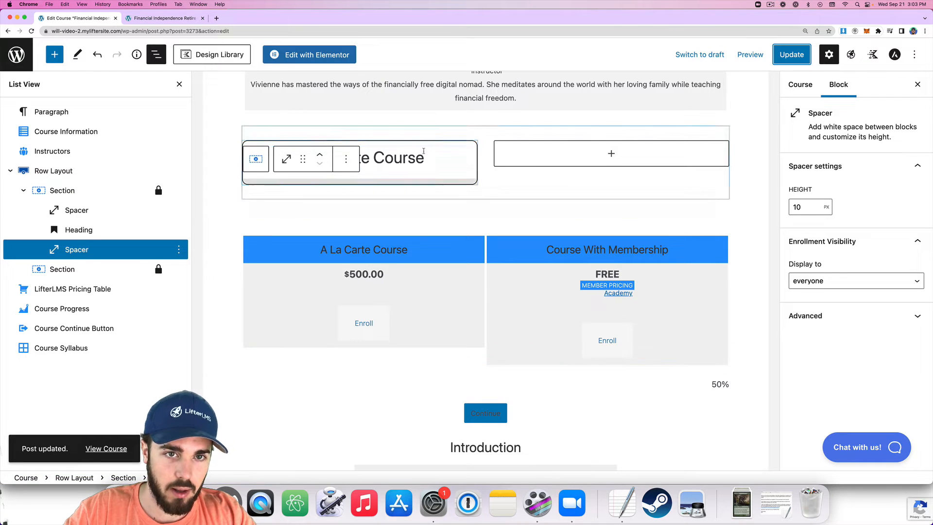
left_click(429, 162)
key("Return")
type("/but")
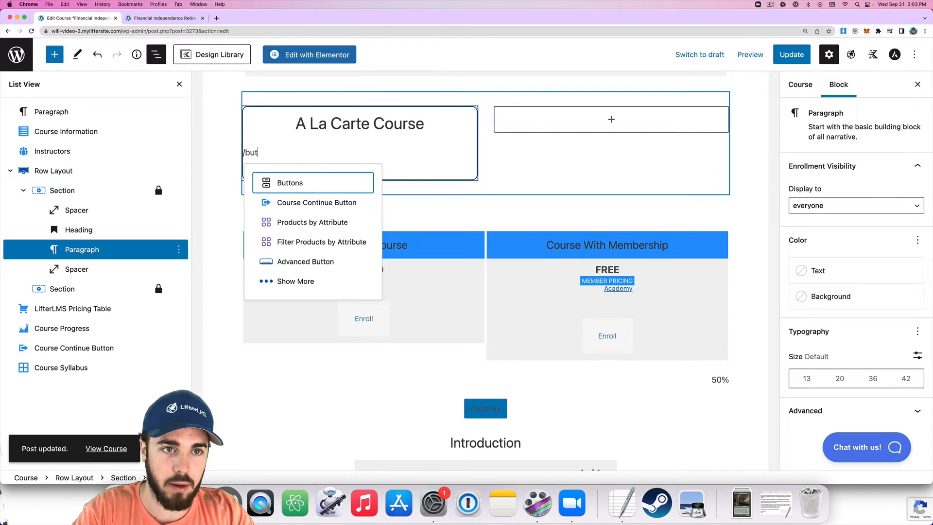
left_click(317, 184)
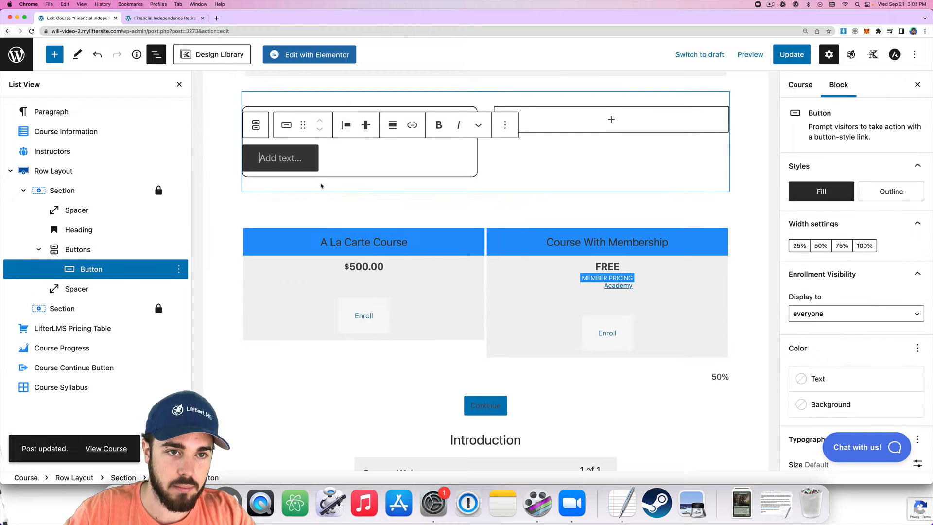
type("Enroll")
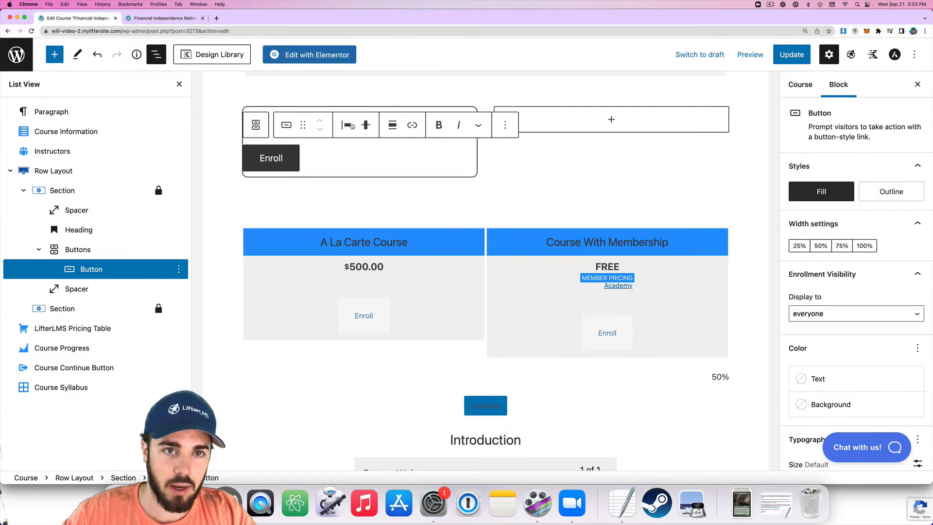
left_click(351, 126)
left_click(379, 187)
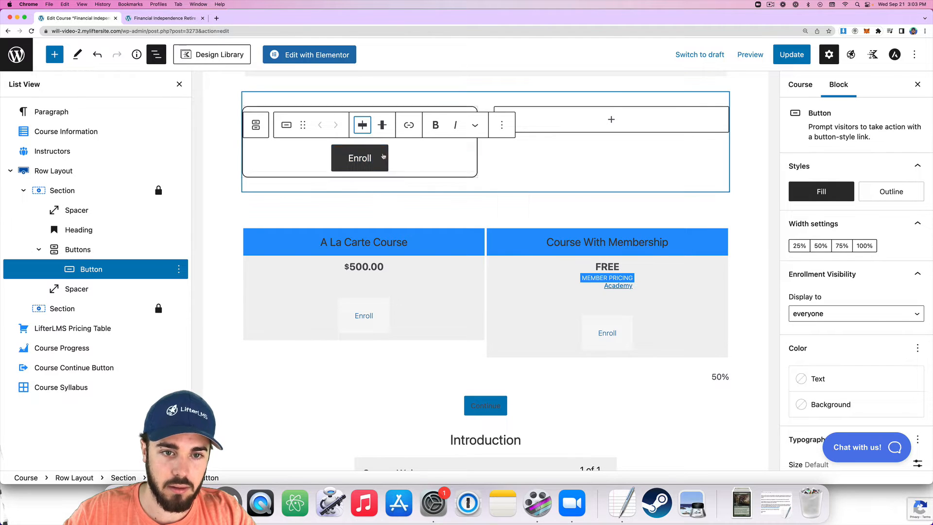
scroll(404, 361, "down", 20)
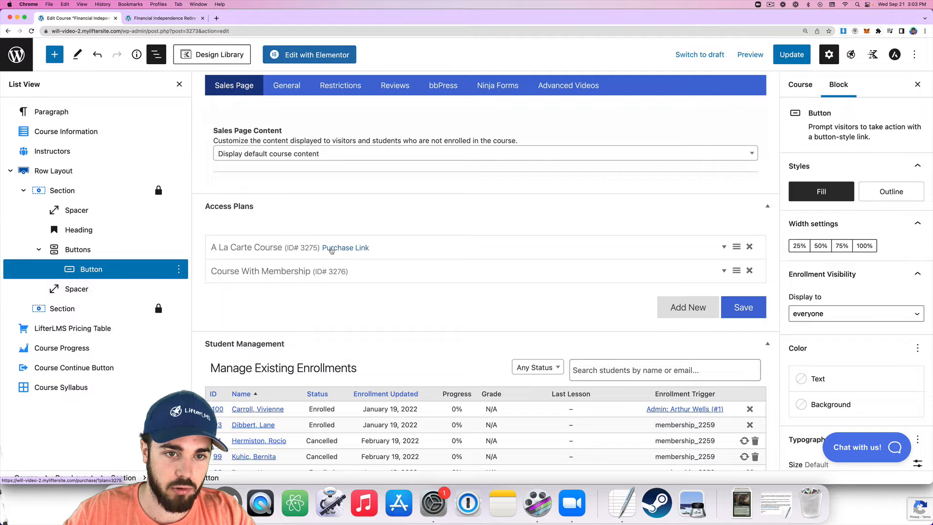
Copy the A La Carte Purchase Link and paste it as the Enroll button's link (plan=3275).
right_click(329, 249)
left_click(341, 289)
scroll(283, 267, "up", 20)
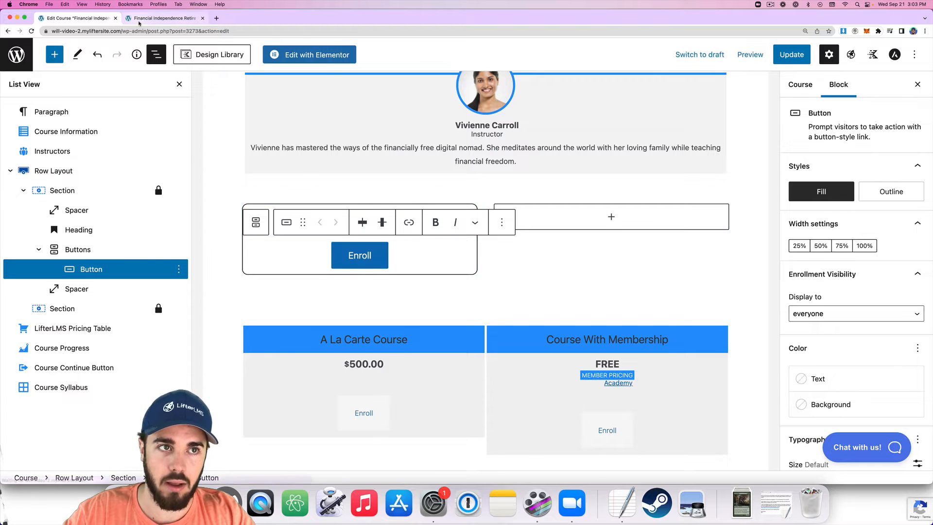
left_click(160, 18)
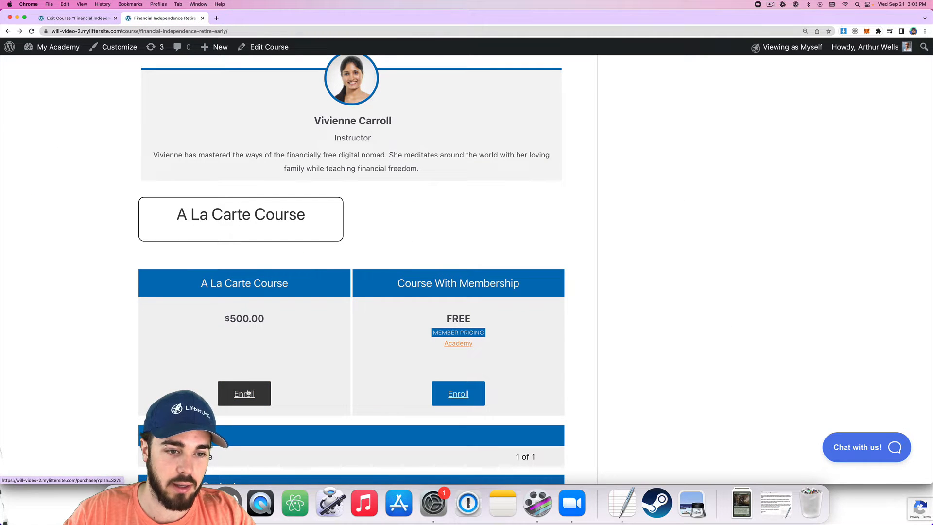
left_click(76, 18)
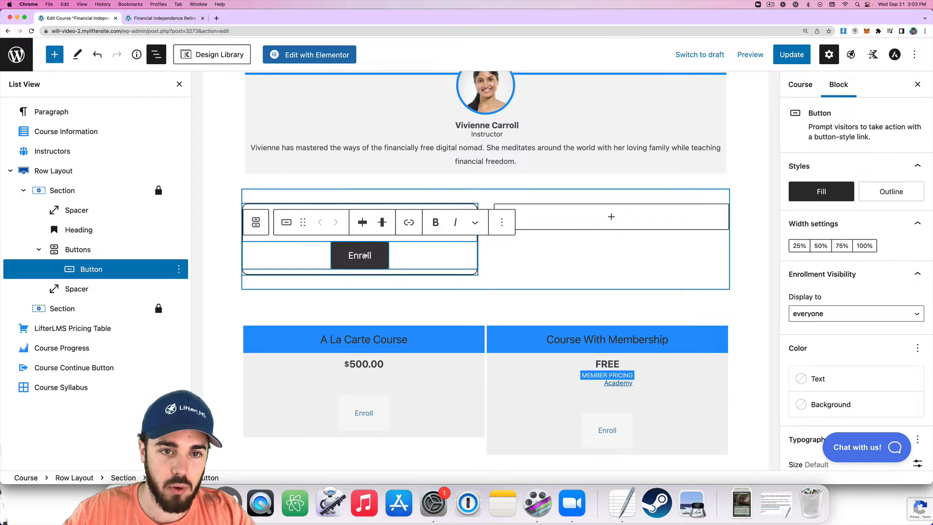
left_click(408, 222)
type("https://will-video-2.myliftersite.com/purchase/?plan=3275")
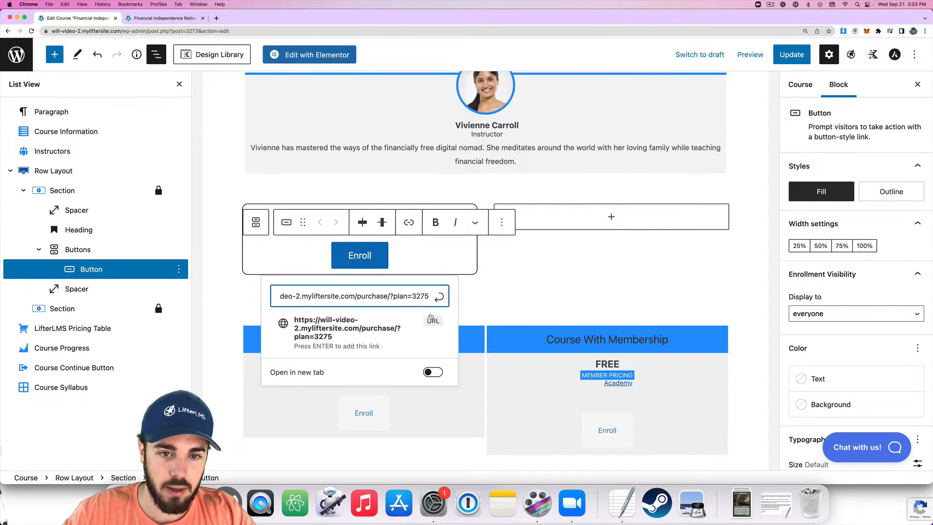
left_click(439, 298)
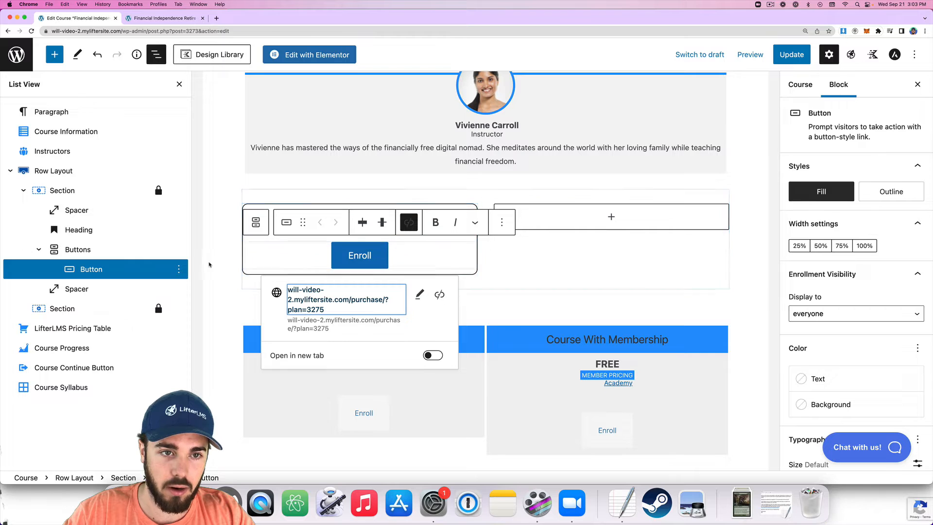
left_click(225, 199)
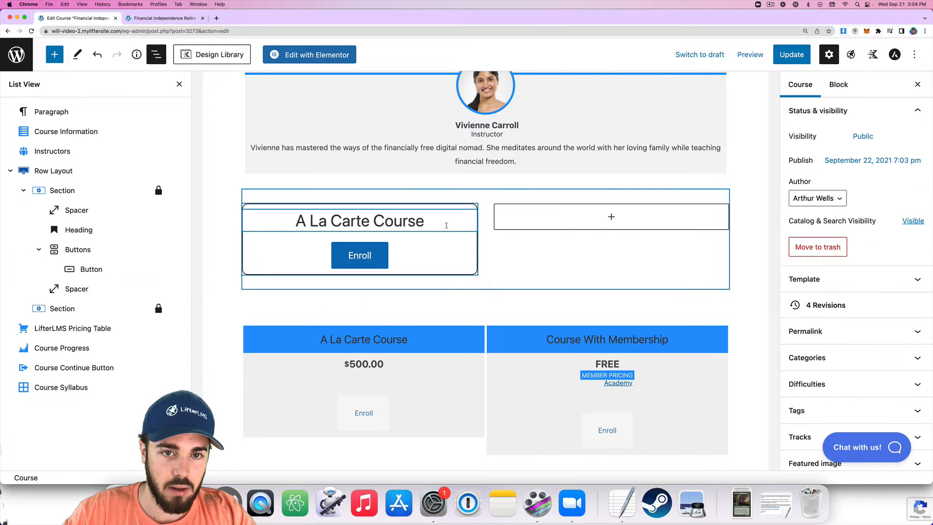
Add a centred 'Enroll in the course below for full access!' paragraph below the heading.
left_click(438, 221)
key("Return")
type("/para")
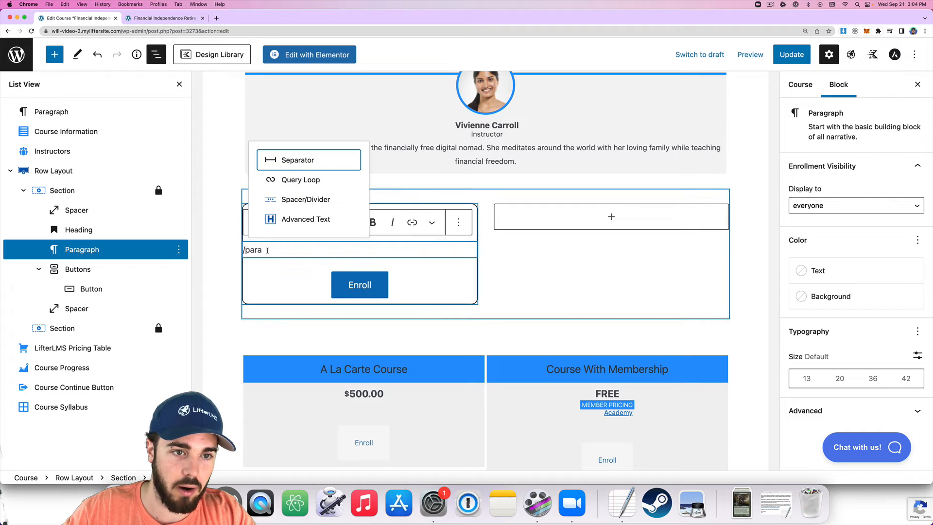
triple_click(268, 250)
type("Enroll in the course belo")
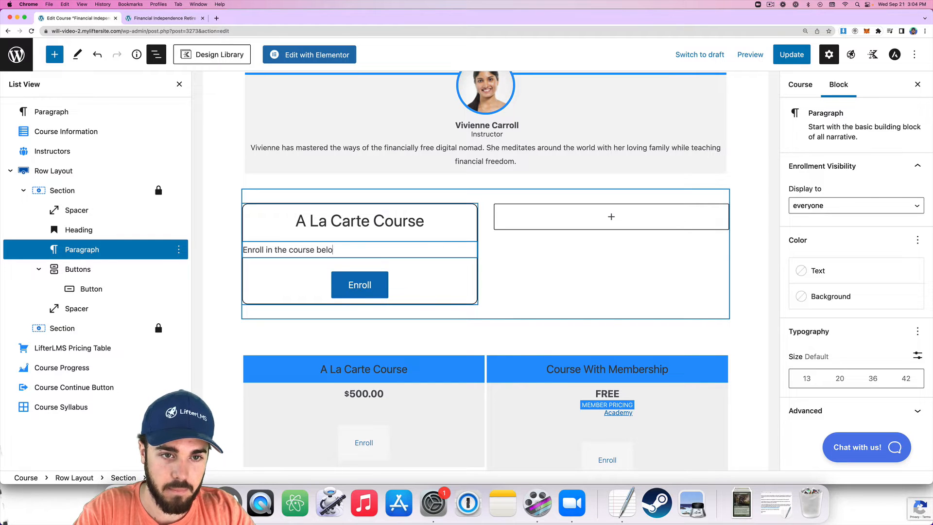
type("w for full access")
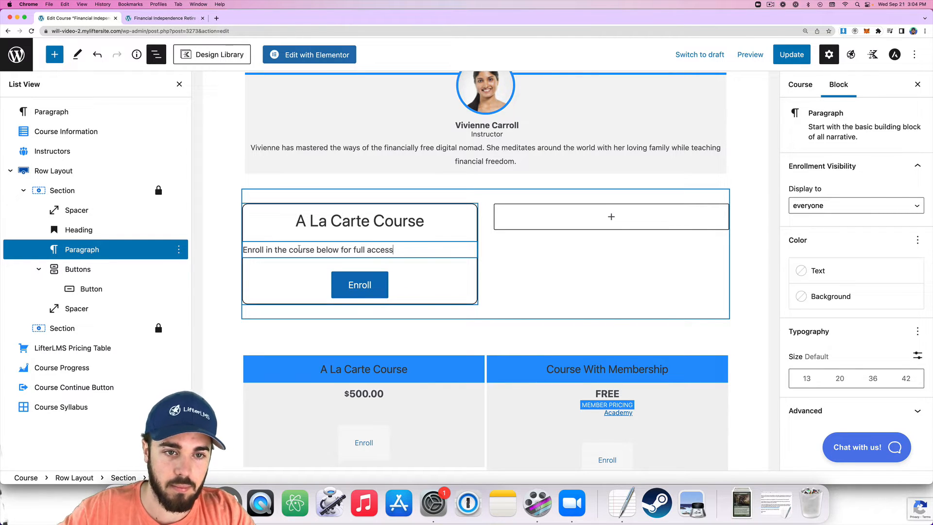
type("!")
left_click(346, 222)
left_click(396, 277)
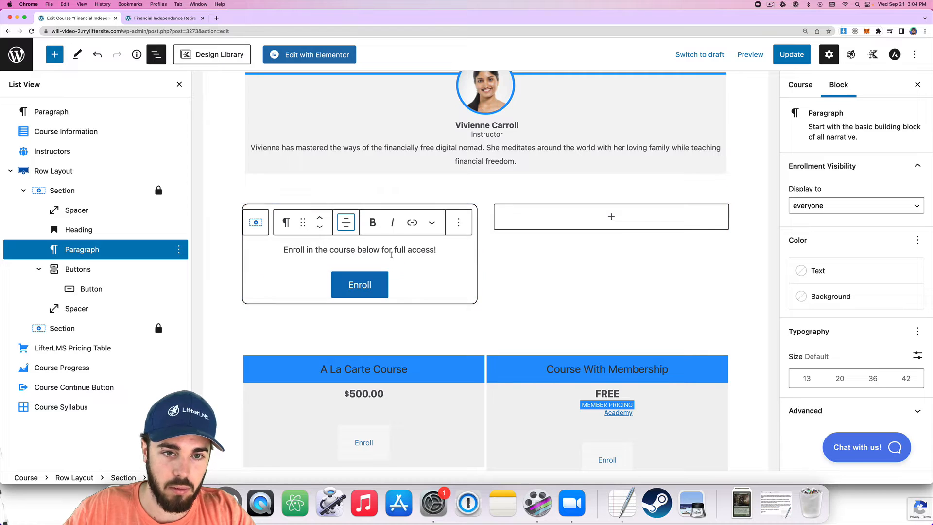
Add a centred $500 price line beneath the message and update the course.
left_click(435, 250)
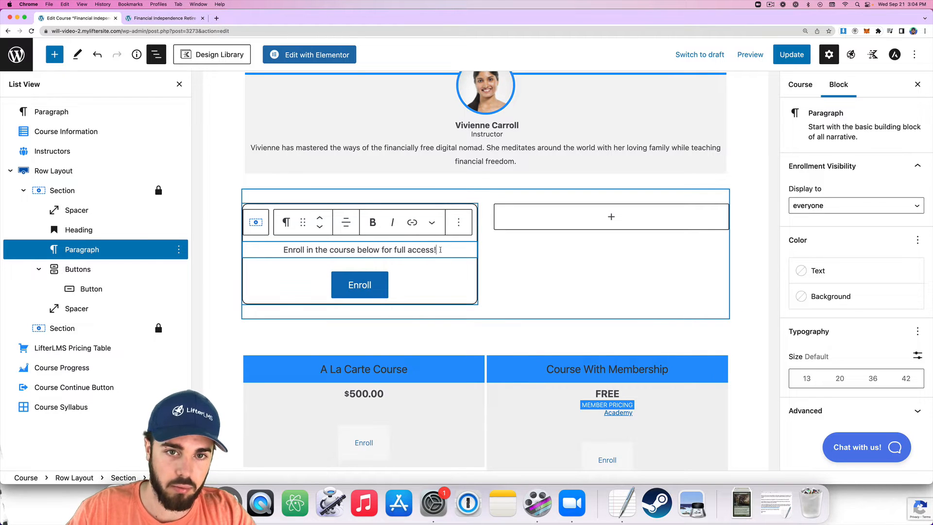
key("Return")
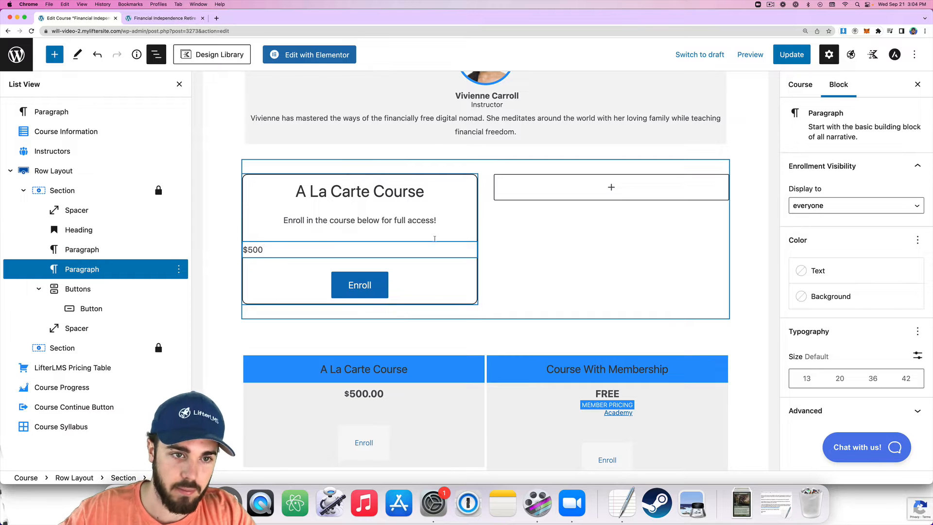
left_click(346, 222)
left_click(391, 275)
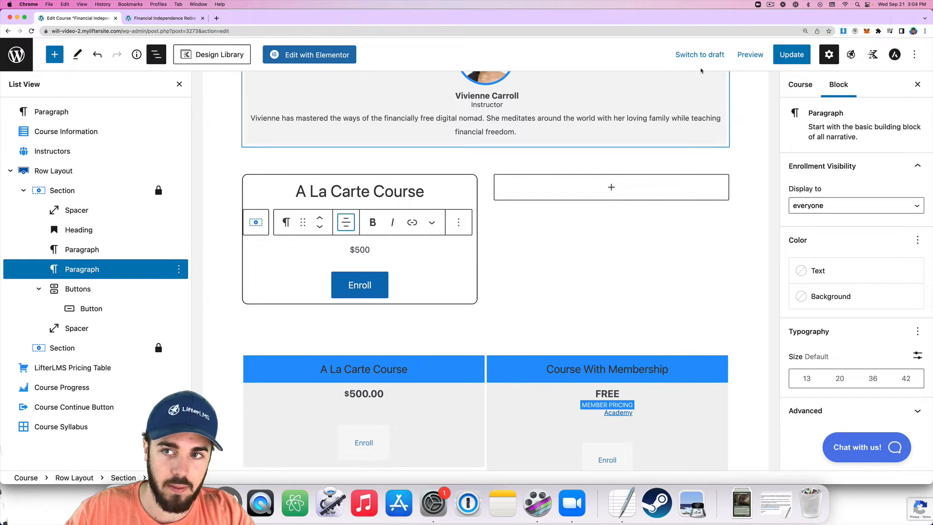
left_click(792, 54)
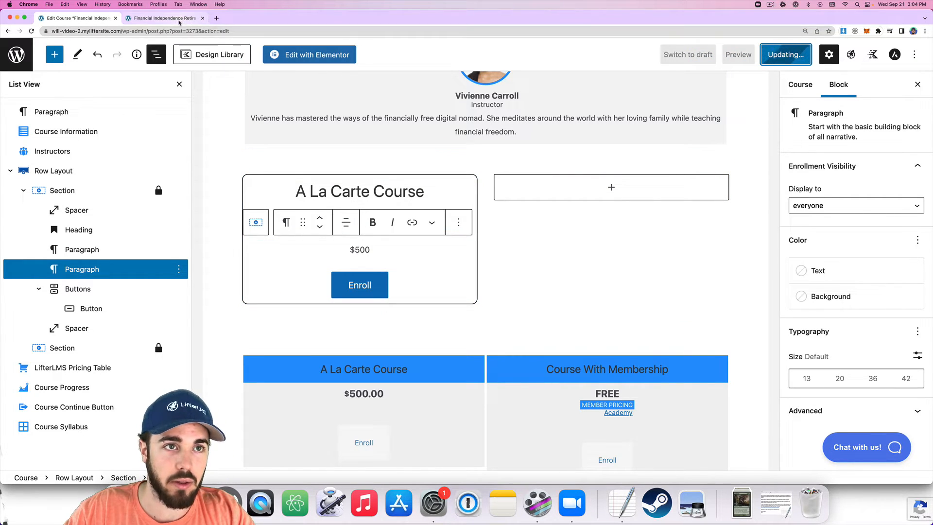
After reloading the live page, give the A La Carte Course heading a theme-blue background.
left_click(180, 22)
key("super+r")
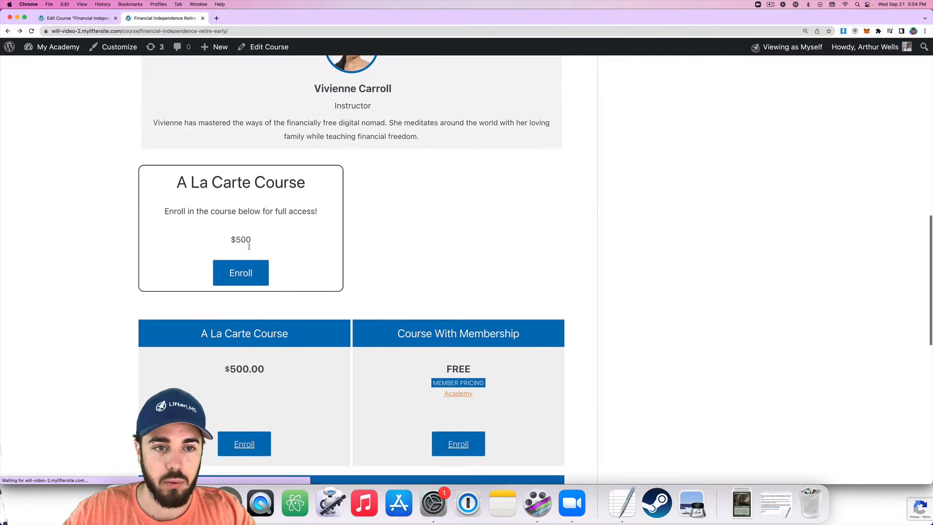
key("super+1")
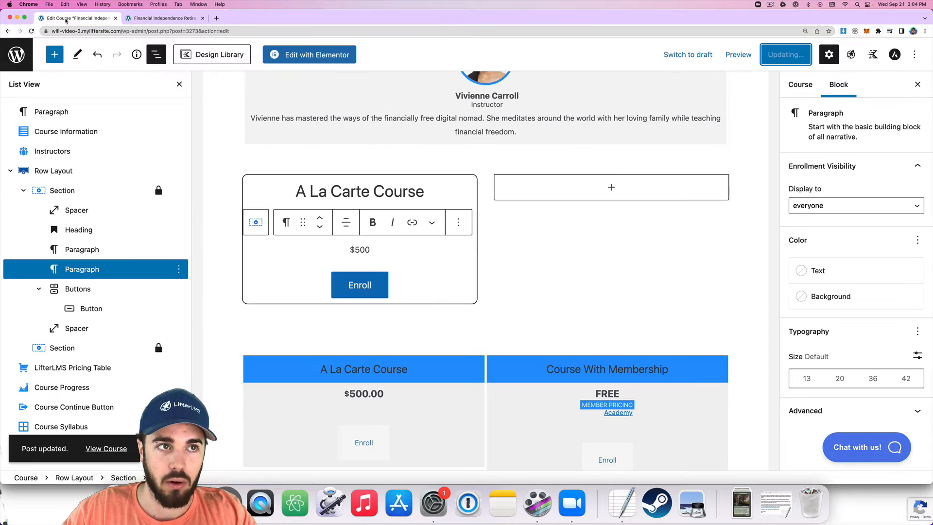
left_click(340, 188)
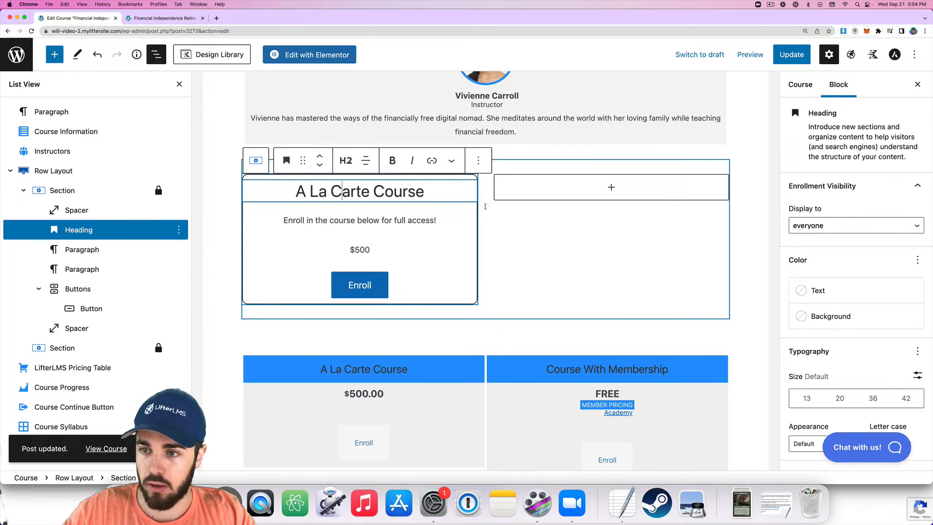
left_click(830, 317)
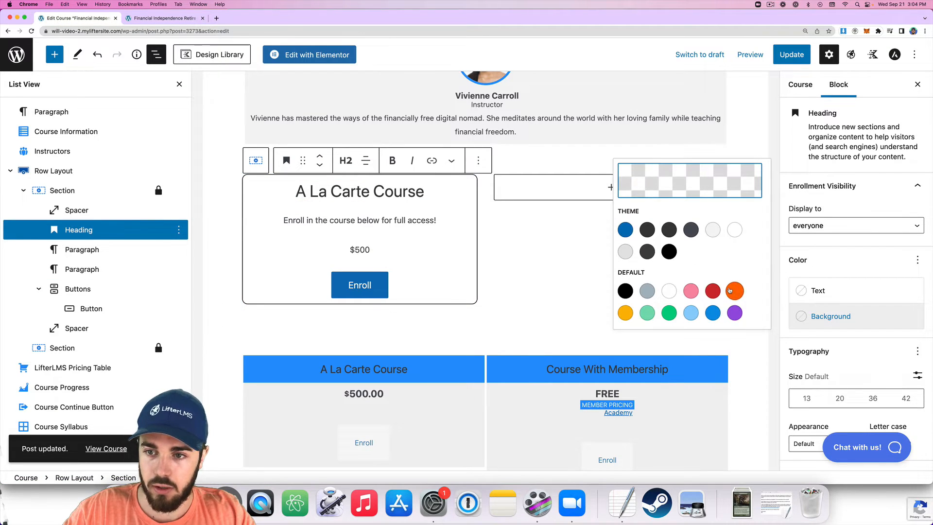
left_click(625, 230)
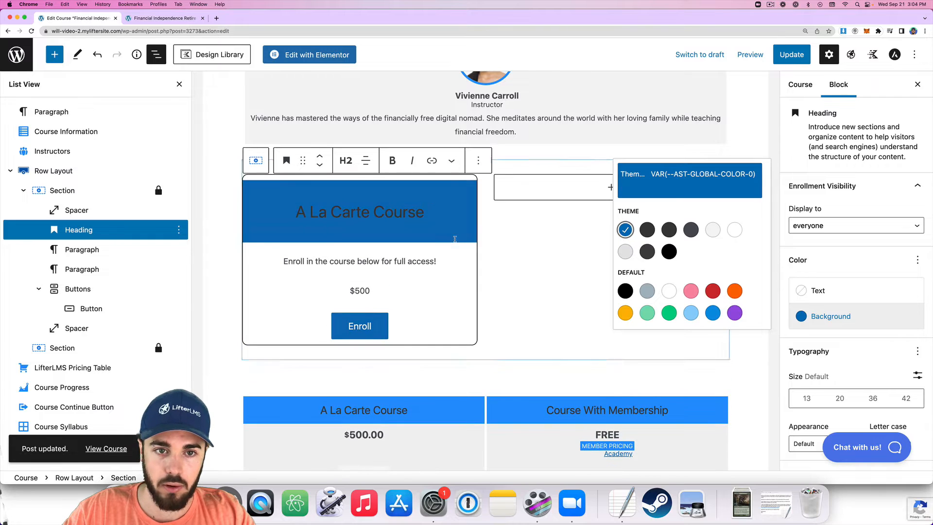
left_click(386, 214)
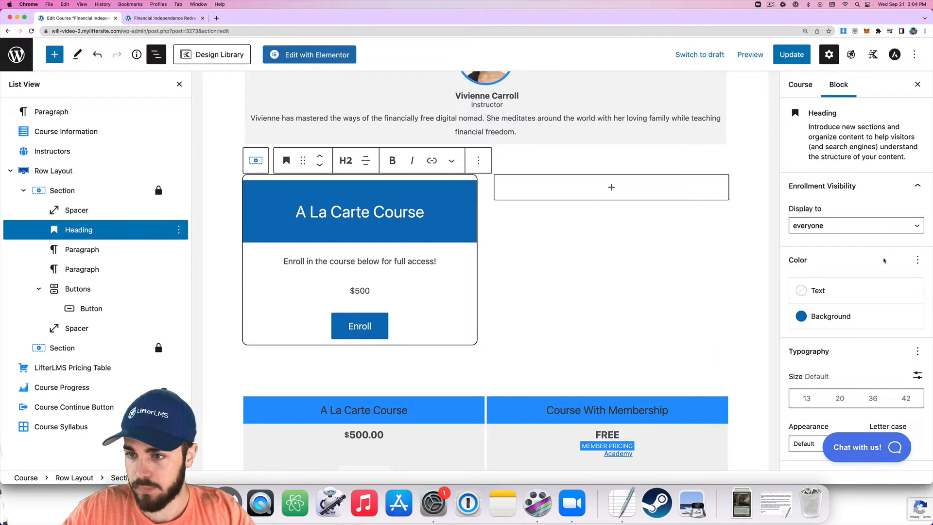
Make the heading text white, save, and check it on the live page.
left_click(835, 290)
left_click(735, 349)
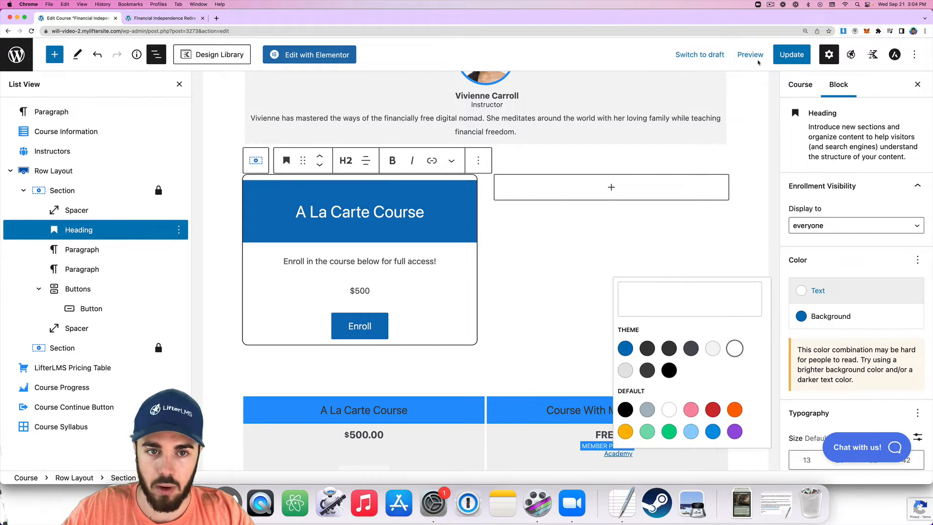
left_click(799, 53)
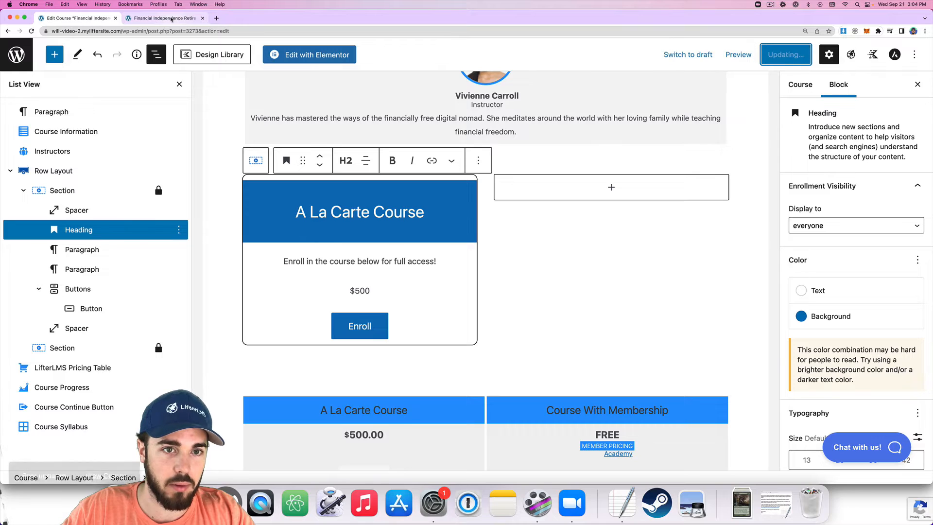
left_click(165, 18)
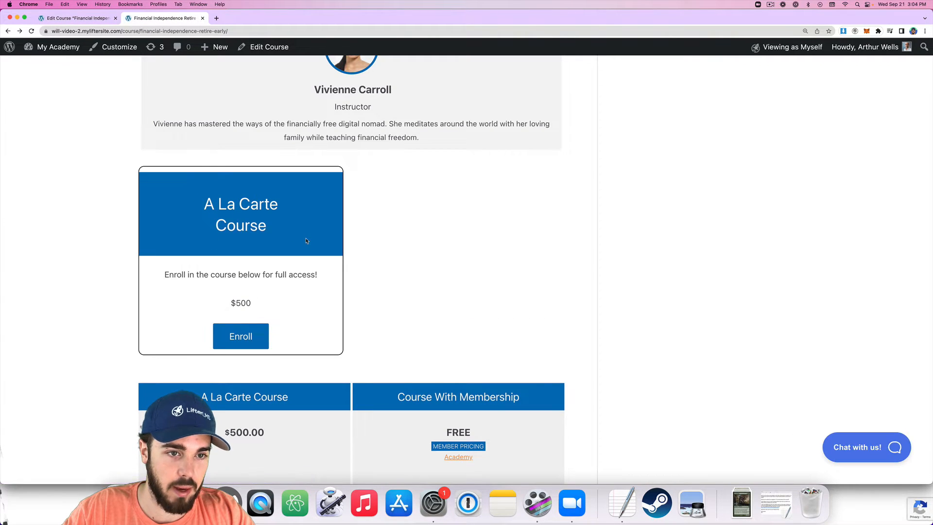
scroll(188, 129, "down", 2)
scroll(187, 129, "up", 2)
left_click(83, 18)
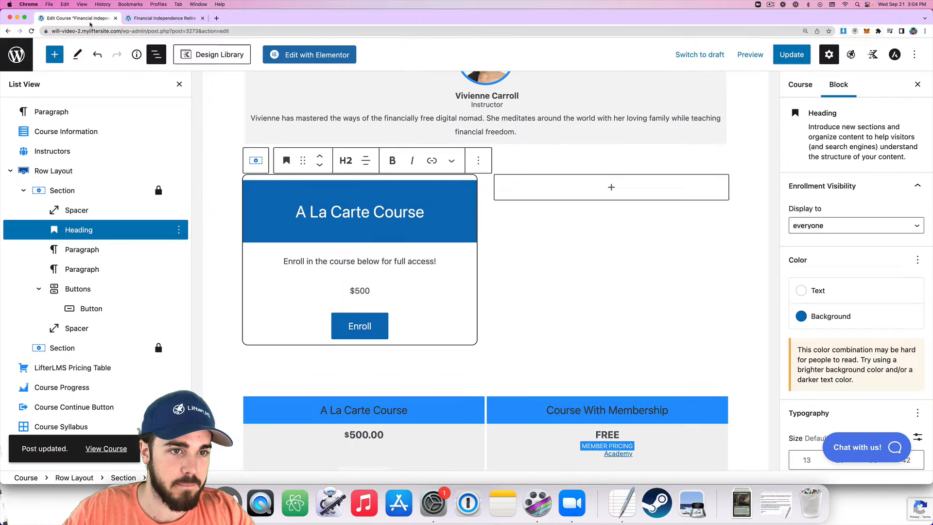
Change the A La Carte Course heading to H3 and save with Cmd+S.
left_click(361, 211)
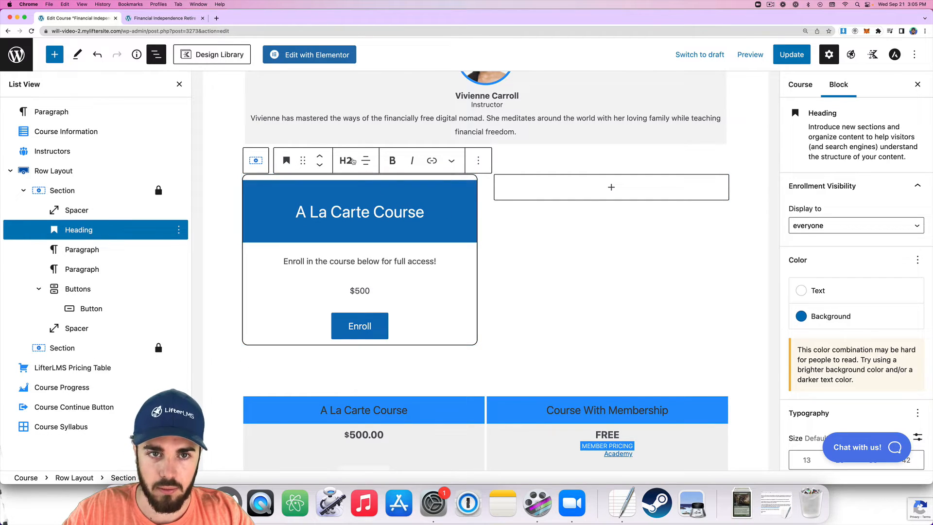
left_click(346, 160)
left_click(387, 196)
key("super+s")
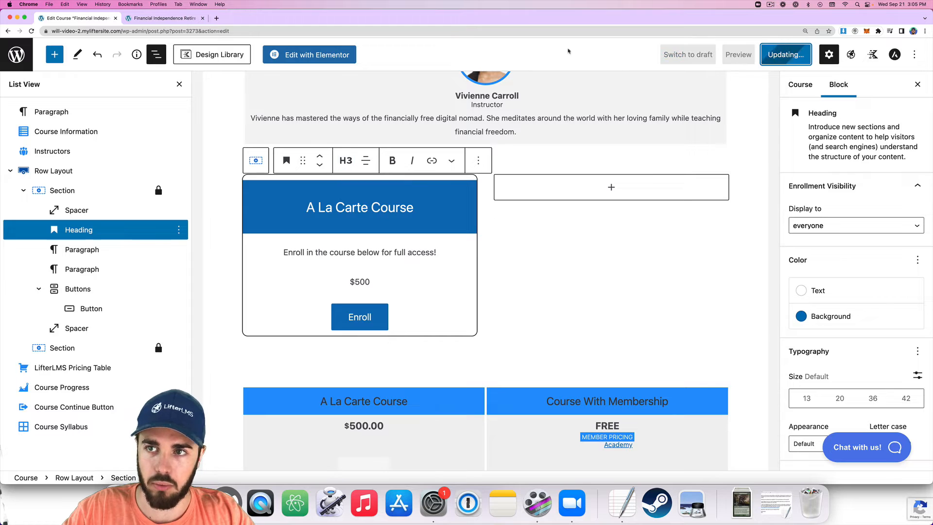
Preview the live card and test its Enroll link, which opens the plan=3275 purchase page.
left_click(185, 18)
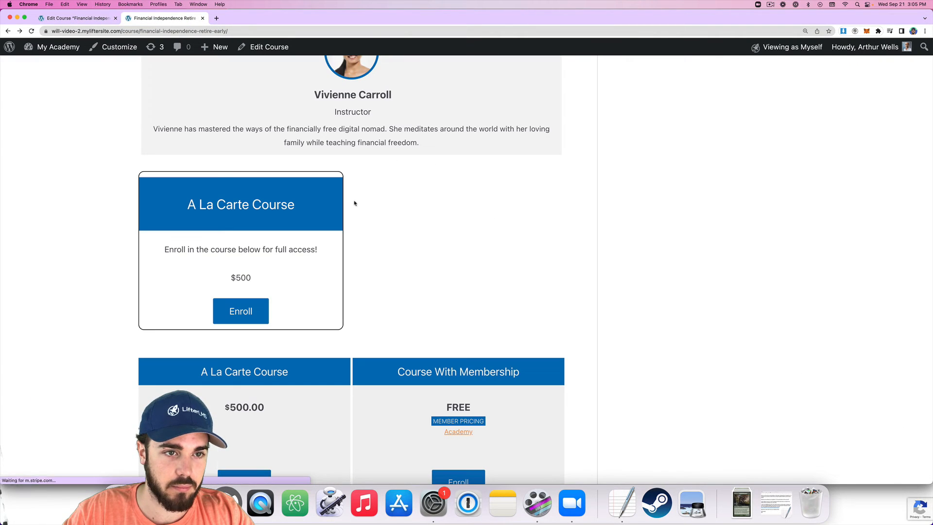
scroll(336, 229, "down", 1)
scroll(337, 229, "up", 1)
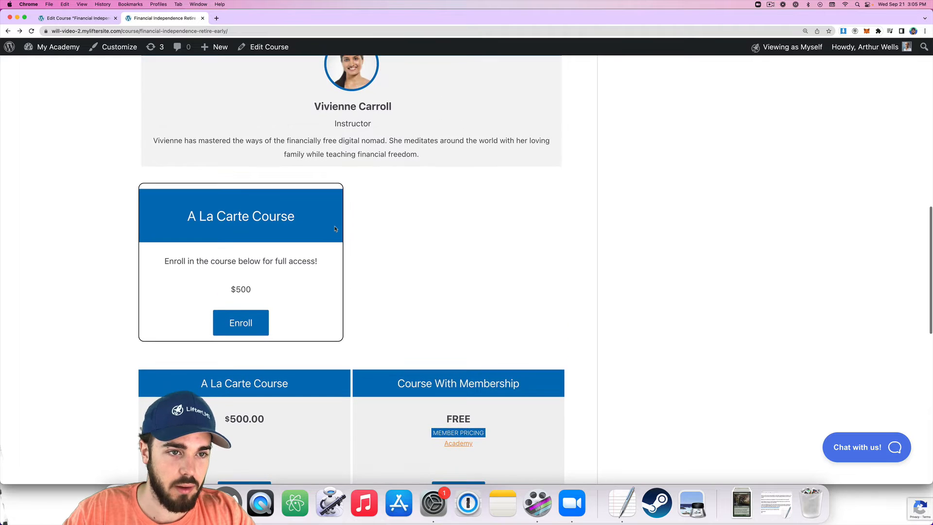
scroll(337, 229, "down", 1)
scroll(338, 229, "up", 1)
scroll(291, 248, "up", 1)
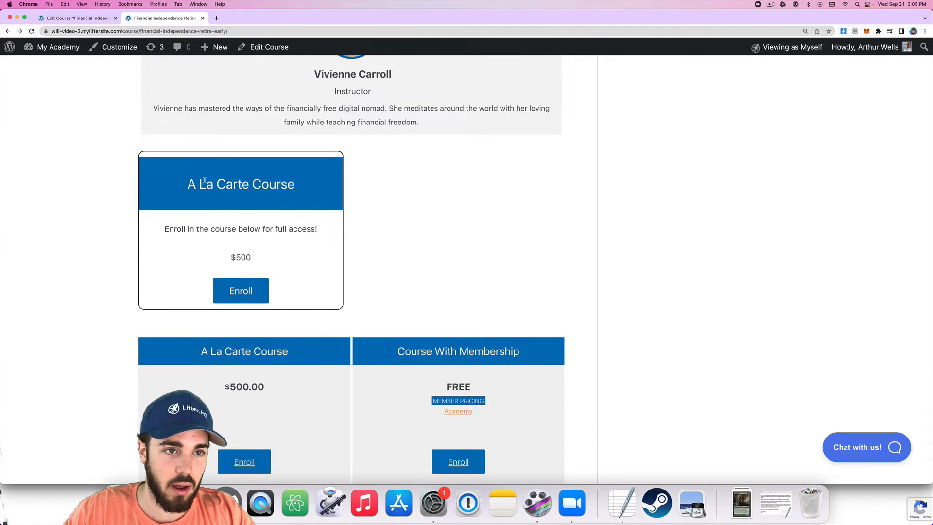
left_click_drag(164, 229, 290, 281)
left_click(298, 294)
scroll(246, 287, "down", 1)
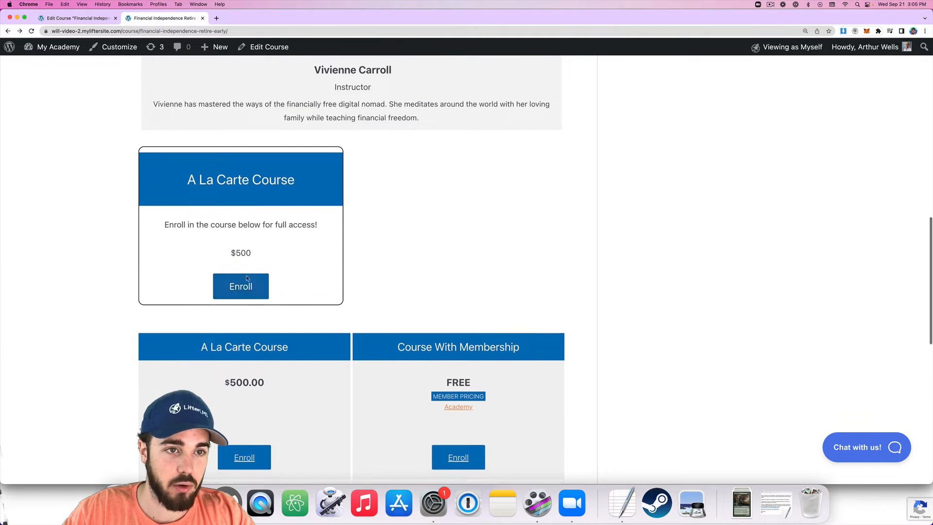
left_click(239, 262)
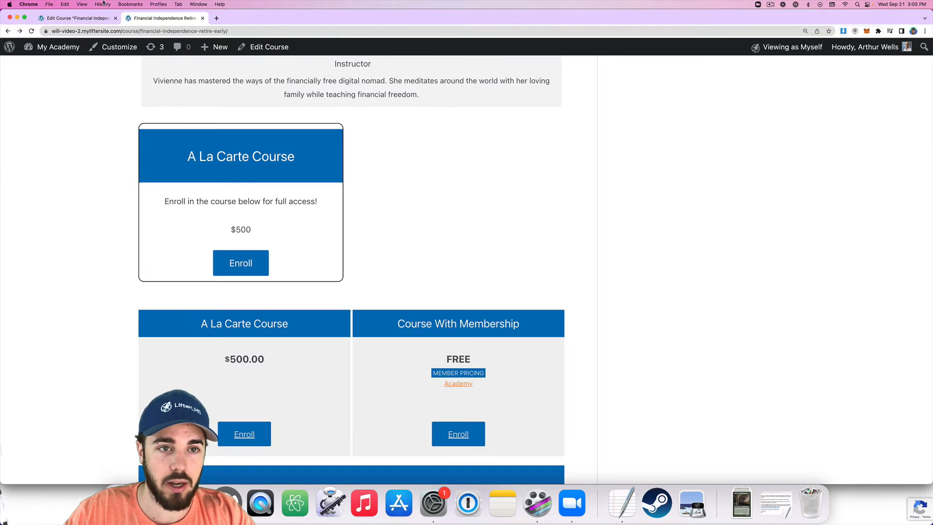
left_click(76, 18)
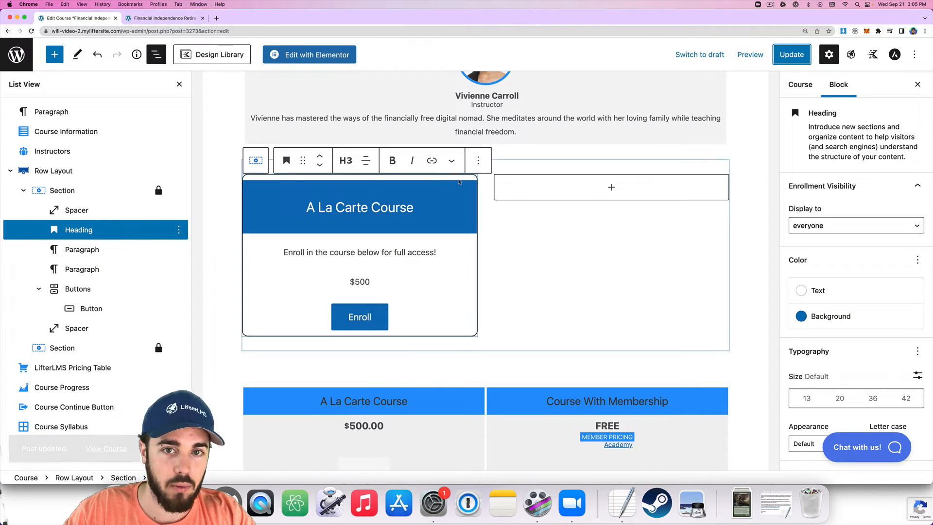
Copy the left card Section's styles with Copy/Paste Styles.
left_click(22, 192)
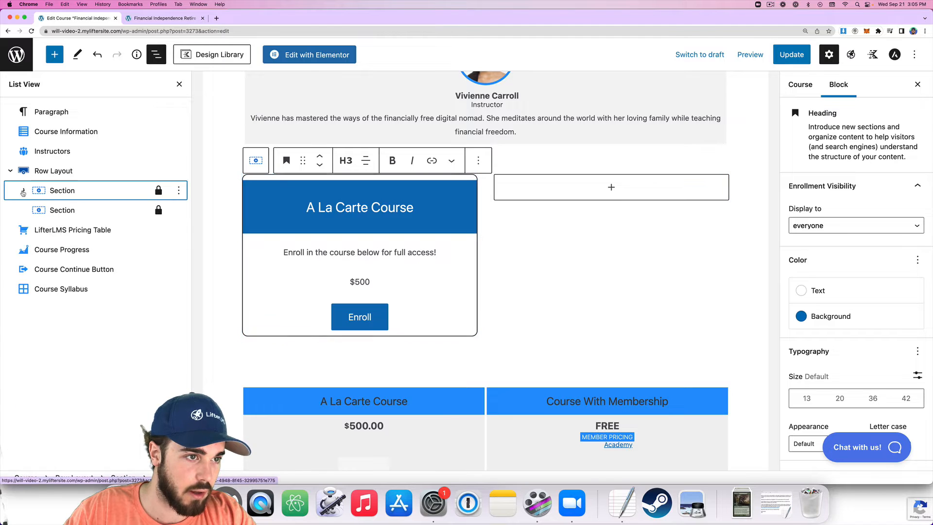
left_click(179, 190)
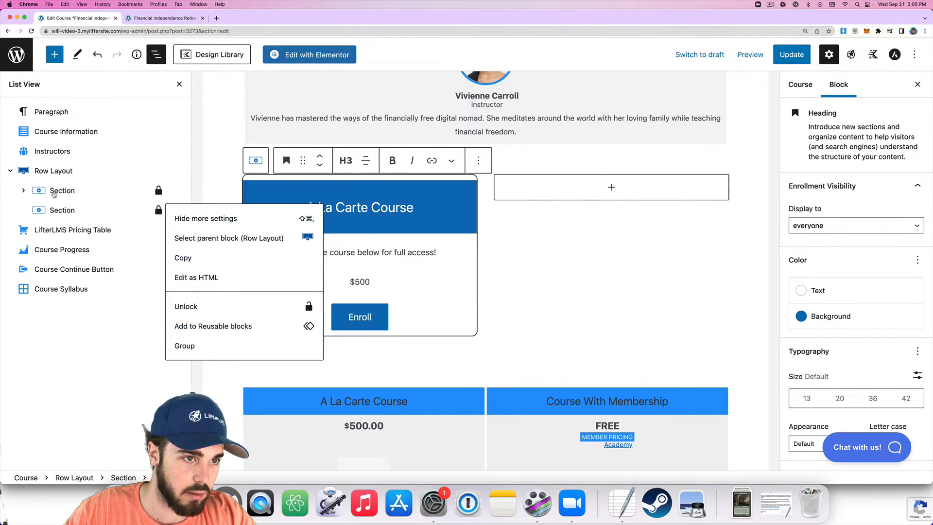
left_click(189, 213)
left_click(180, 211)
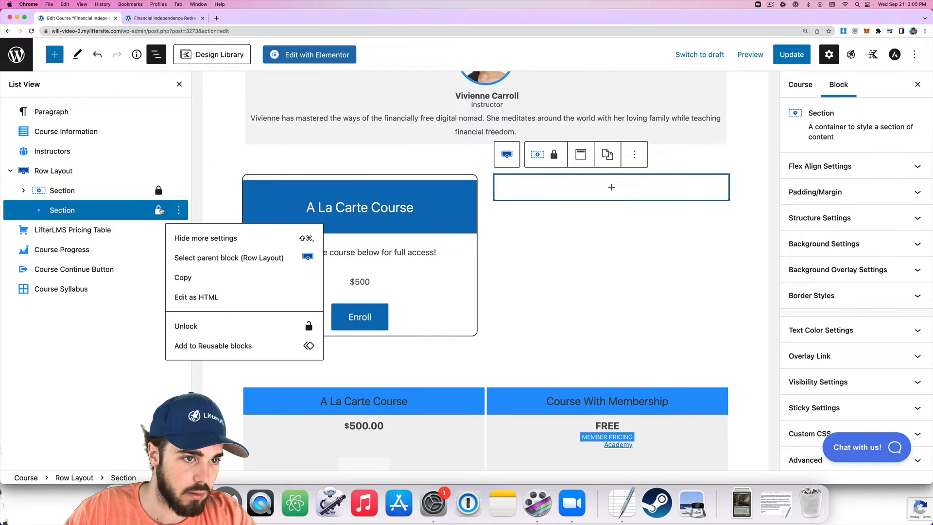
left_click(161, 211)
left_click(179, 210)
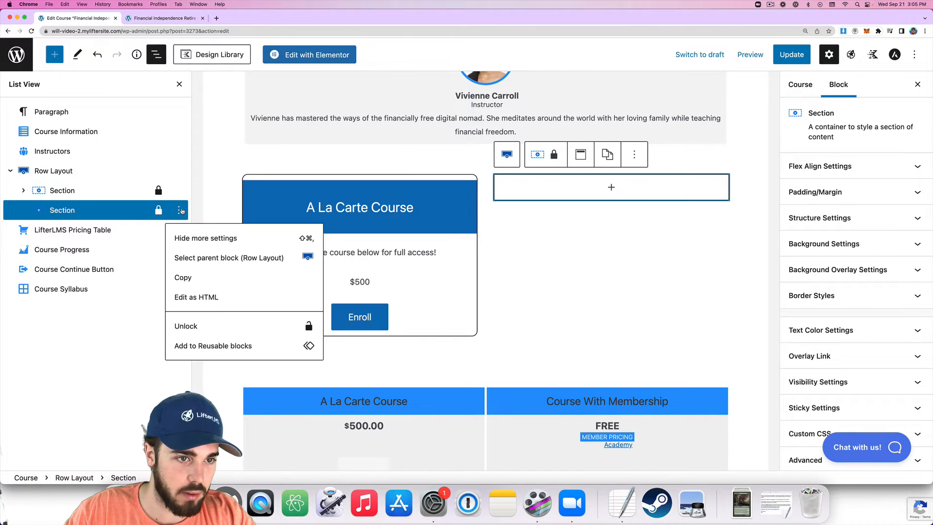
left_click(128, 194)
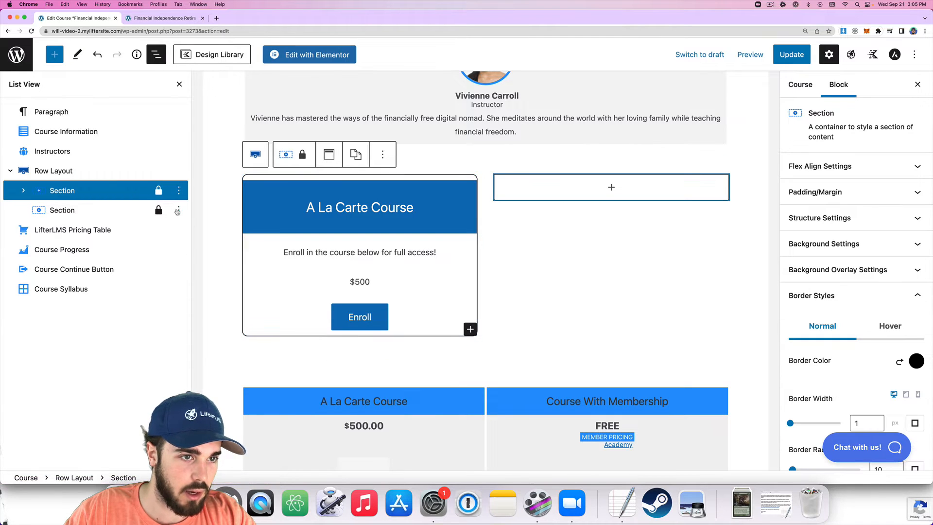
left_click(179, 211)
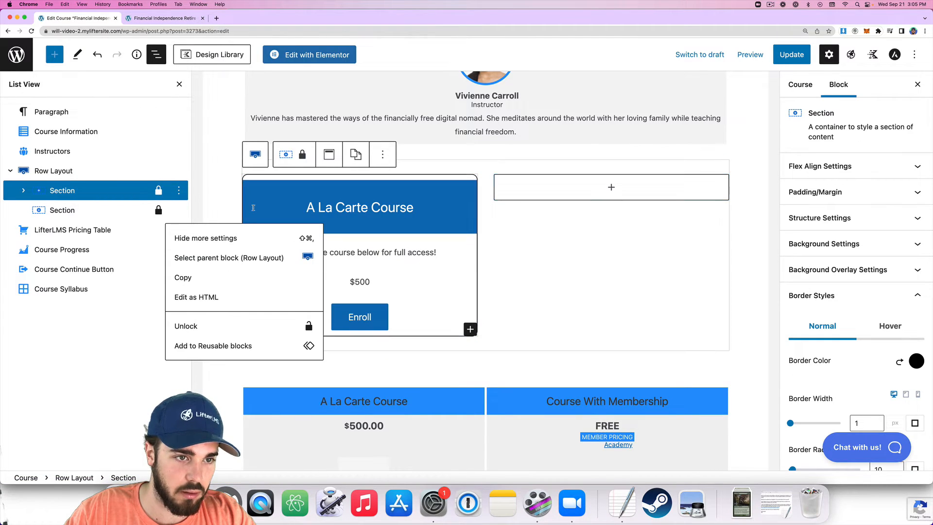
left_click(636, 187)
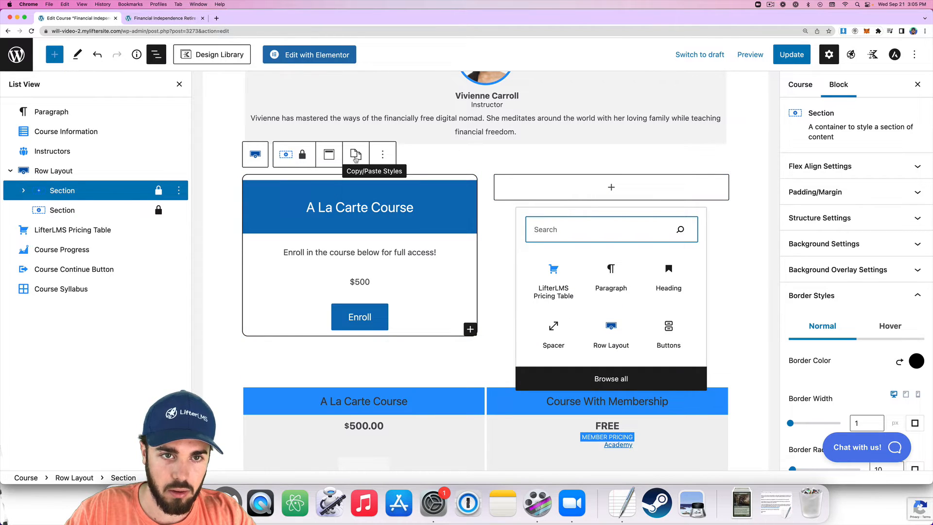
left_click(356, 155)
left_click(362, 188)
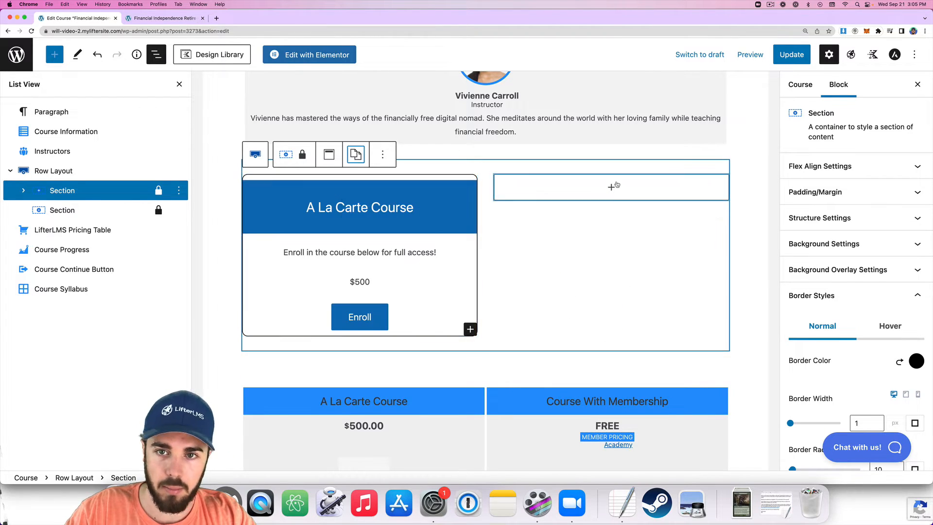
Paste the copied border styles onto the right-column Section.
left_click(614, 186)
left_click(294, 202)
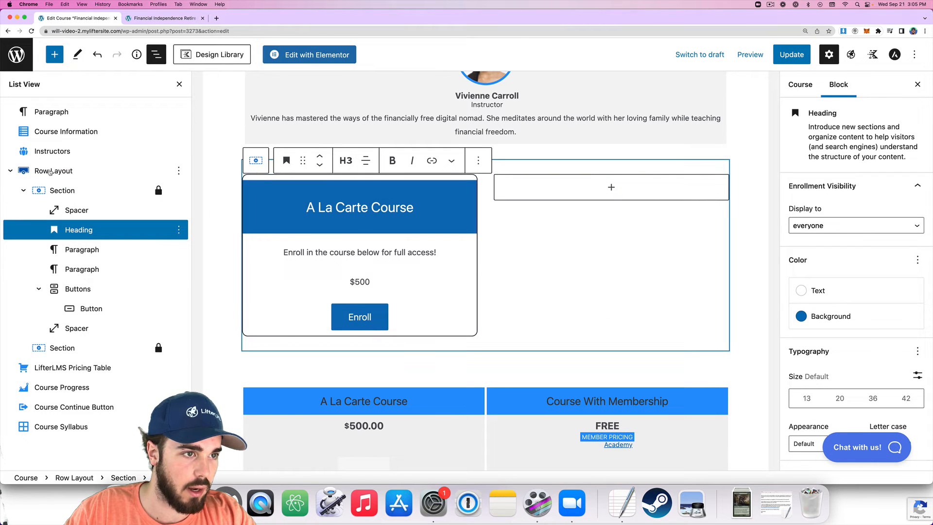
left_click(50, 171)
left_click(25, 190)
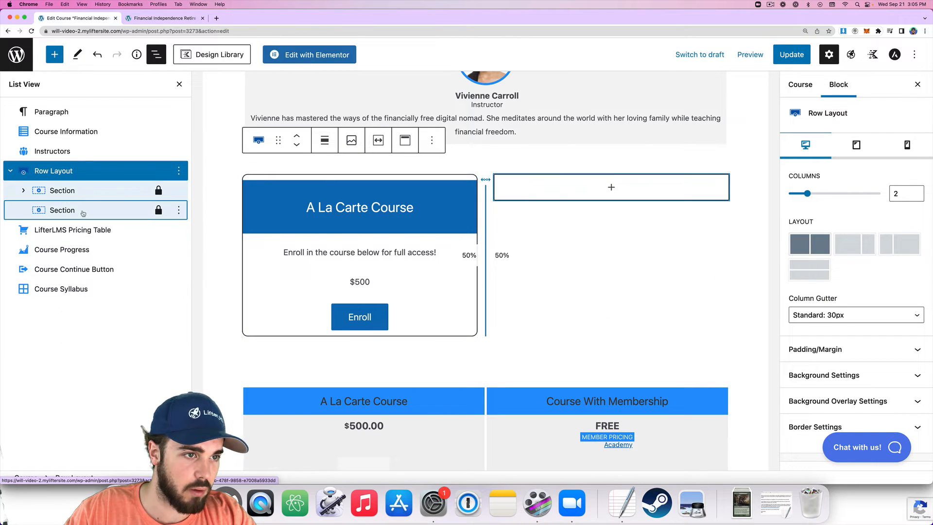
left_click(68, 209)
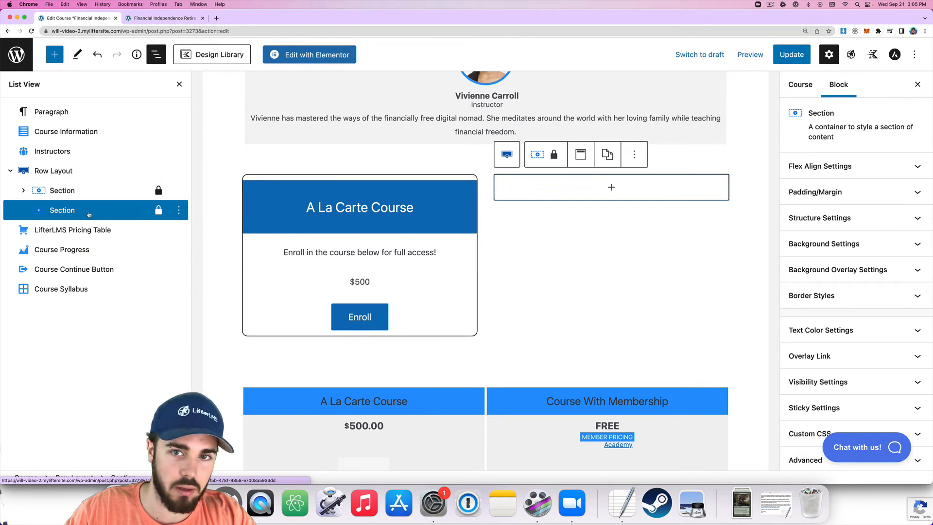
left_click(614, 158)
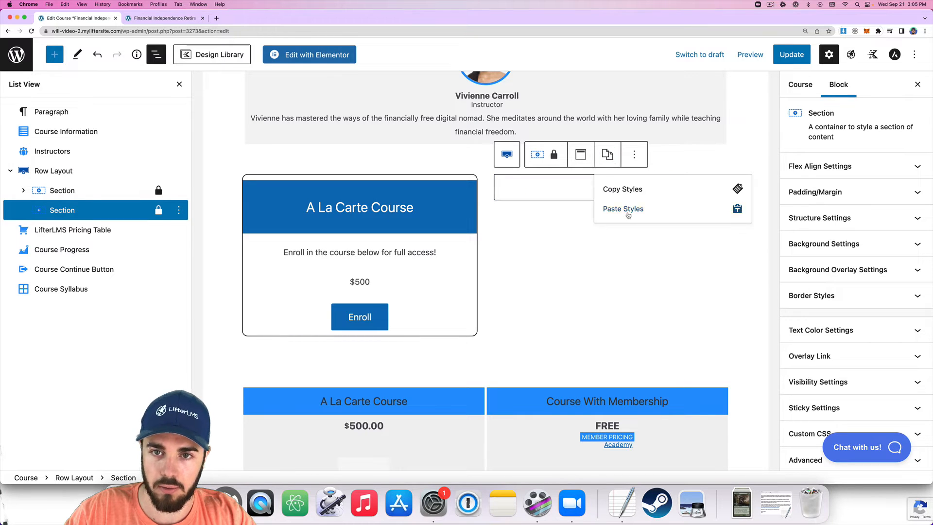
left_click(624, 209)
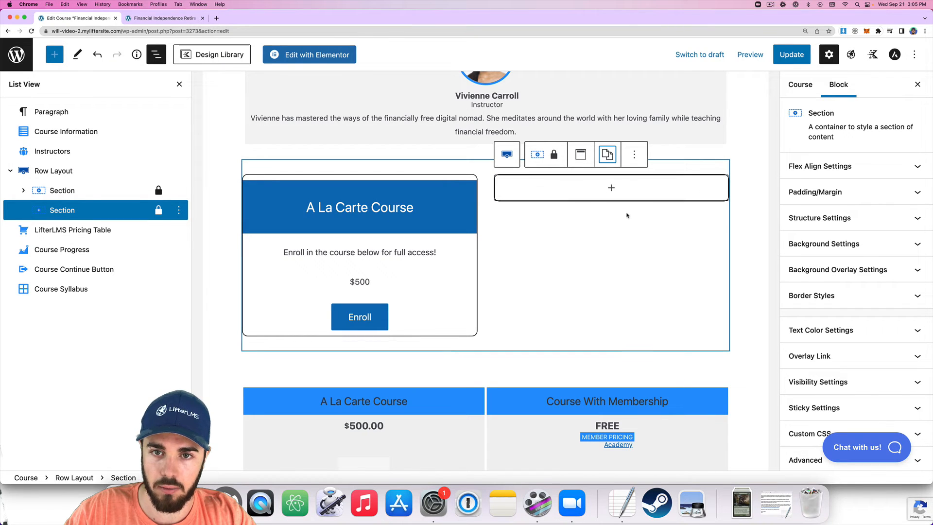
left_click(355, 207)
Duplicate the A La Carte Course heading and spacers into the right card.
left_click(478, 161)
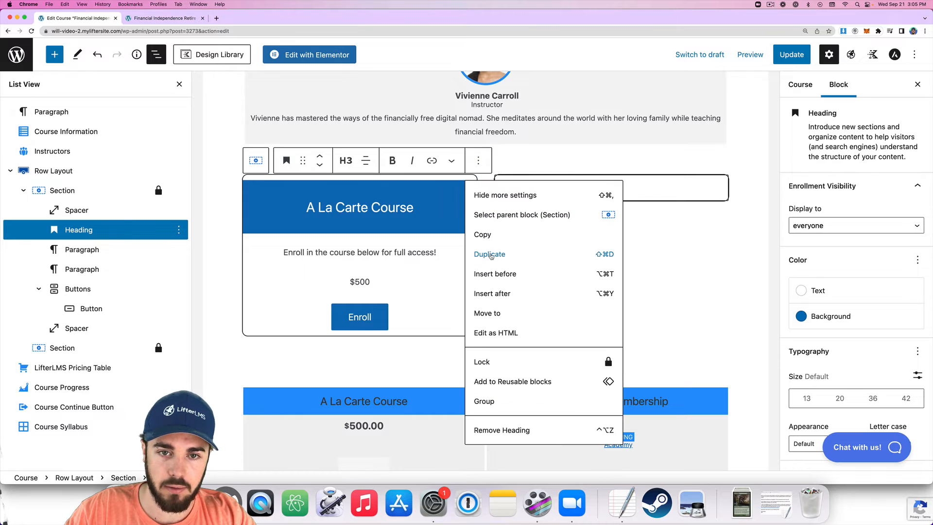
left_click(483, 256)
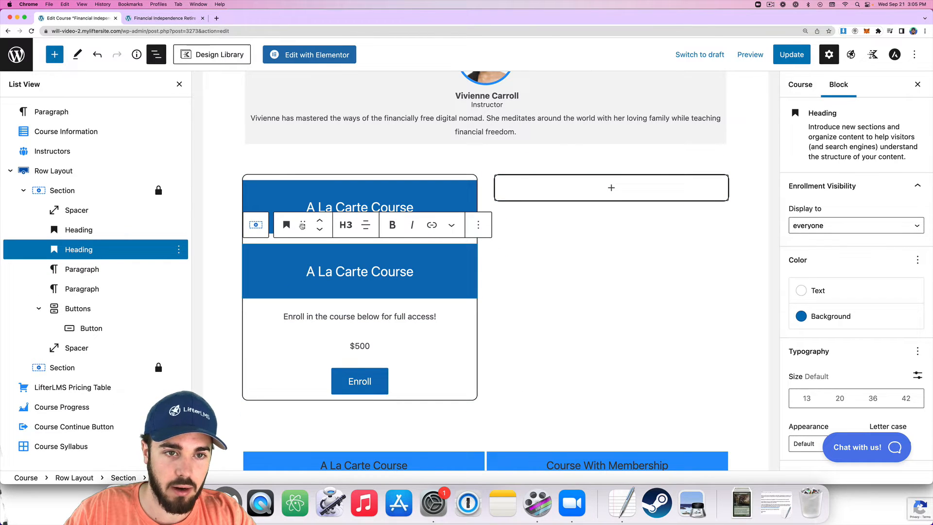
left_click_drag(302, 225, 614, 207)
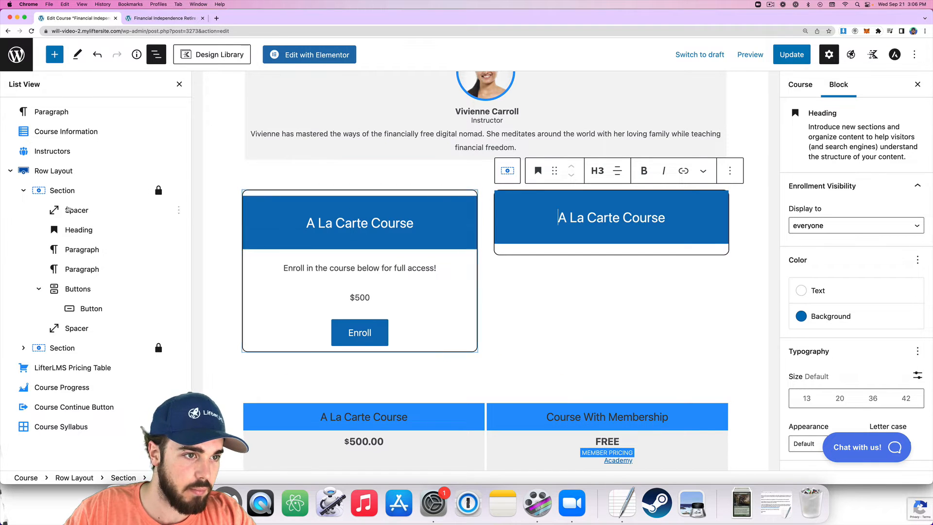
left_click(75, 210)
left_click(177, 210)
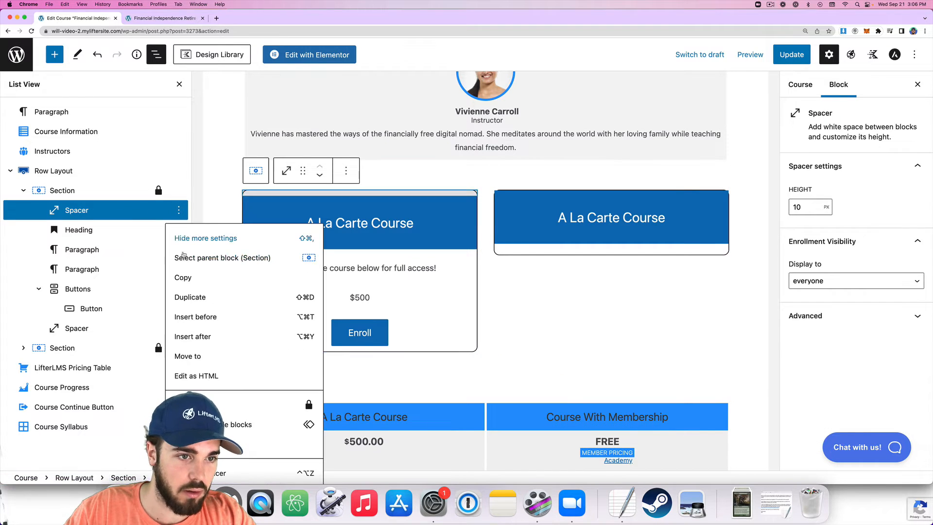
left_click(189, 296)
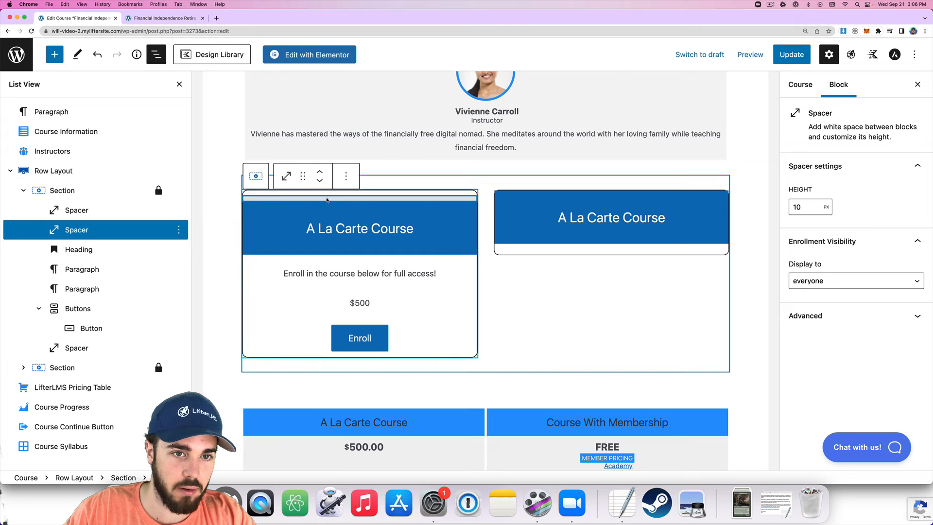
left_click_drag(327, 190, 512, 197)
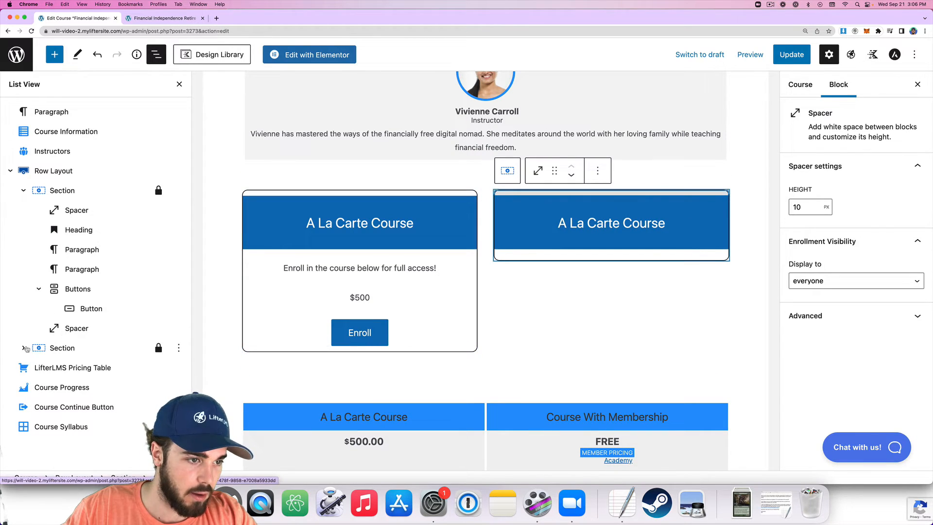
left_click(179, 357)
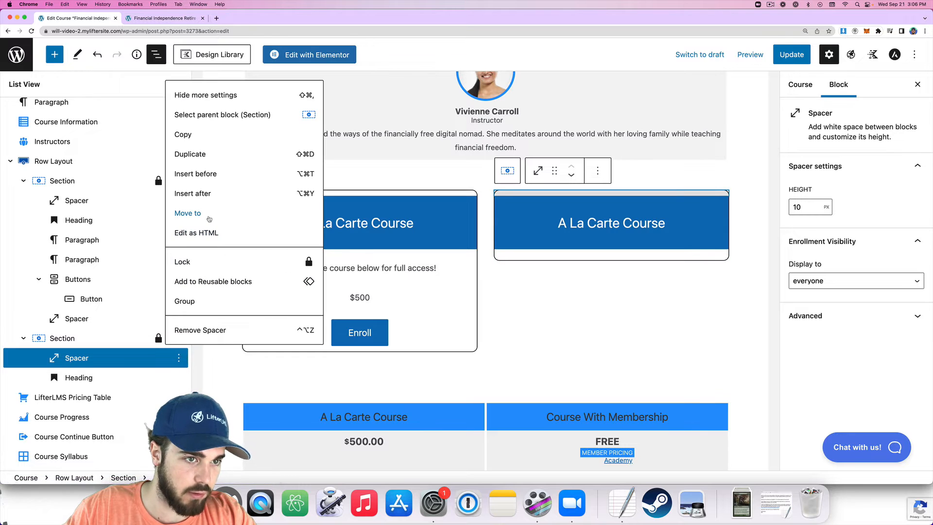
left_click(191, 154)
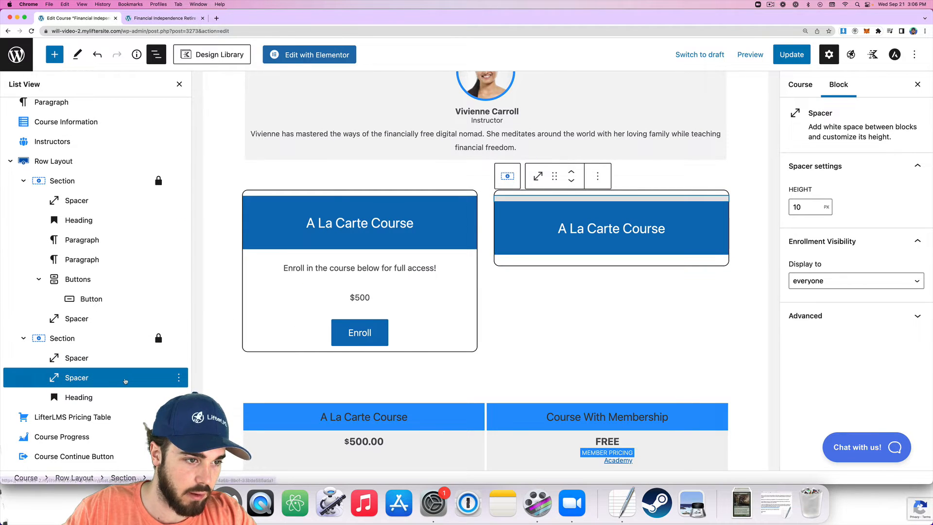
left_click(572, 180)
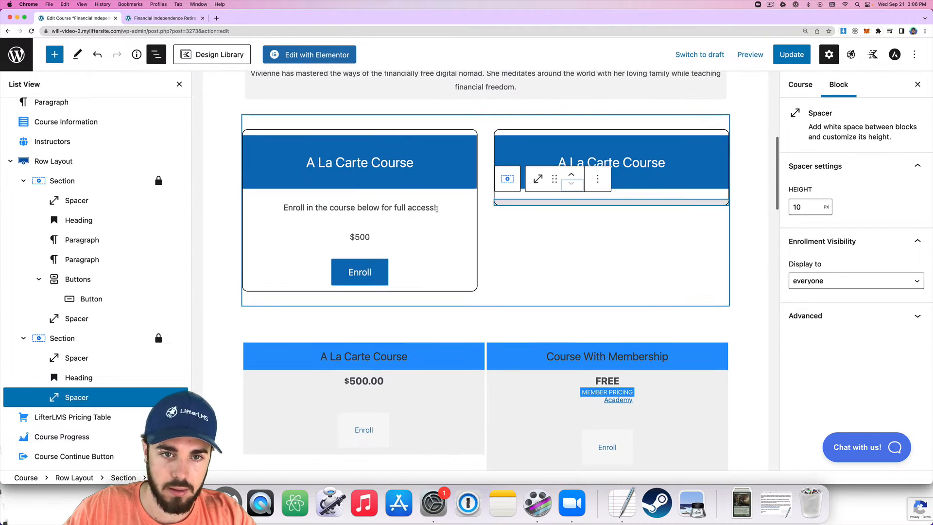
Copy the 'Enroll in the course below for full access!' paragraph into the right card.
left_click(388, 212)
left_click(458, 180)
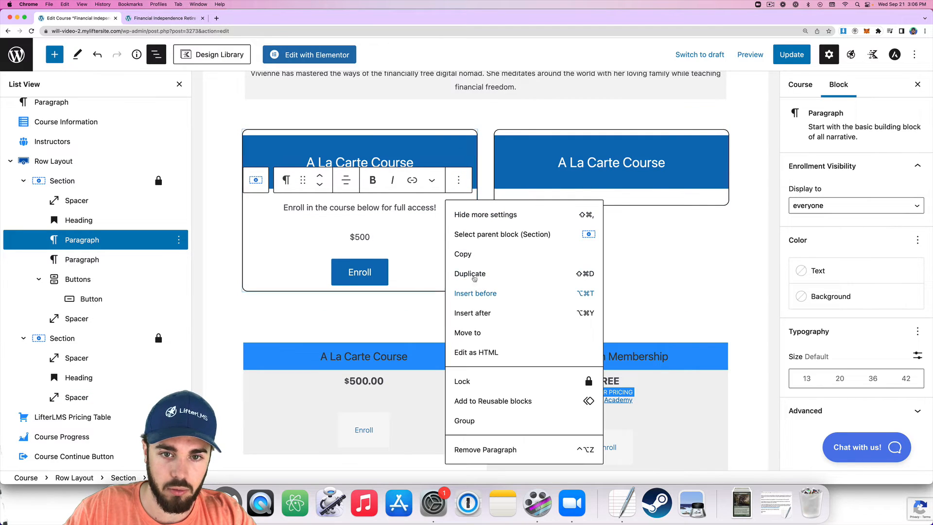
left_click(452, 273)
left_click_drag(303, 209, 609, 186)
scroll(444, 239, "down", 3)
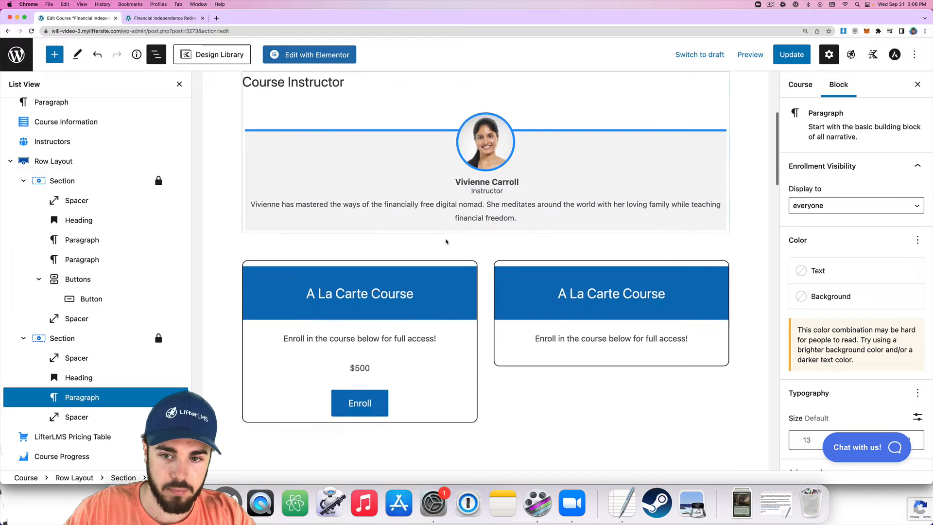
scroll(439, 242, "down", 2)
left_click(372, 331)
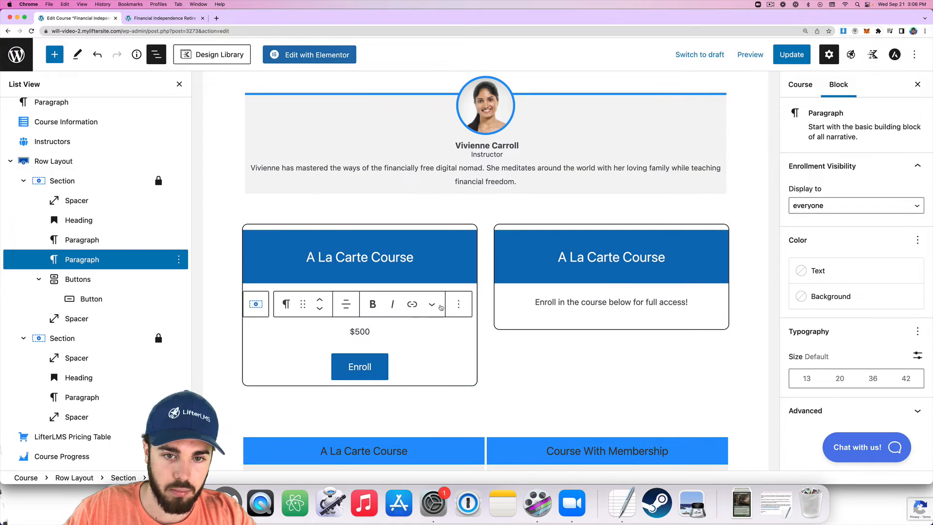
left_click(384, 371)
scroll(438, 336, "down", 5)
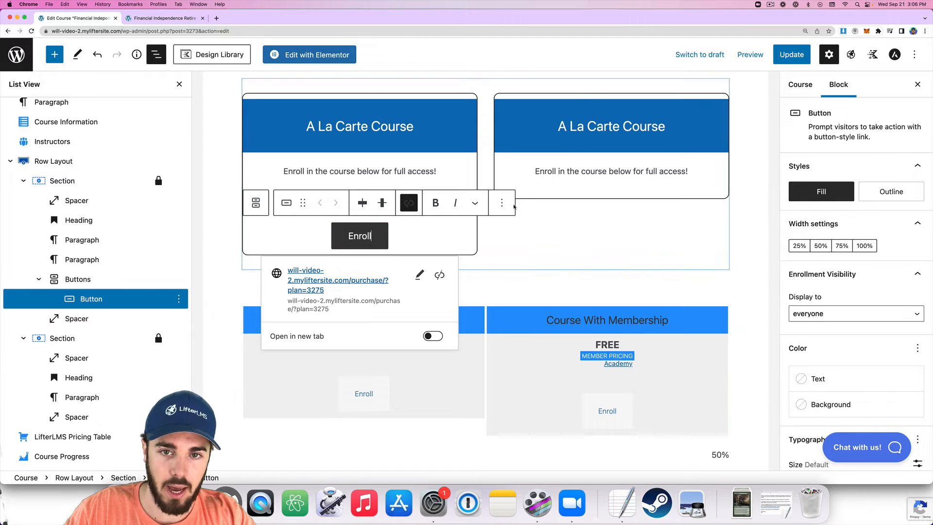
Duplicate the Enroll Buttons group and drag the copy under the right card's message.
left_click(502, 205)
left_click(516, 297)
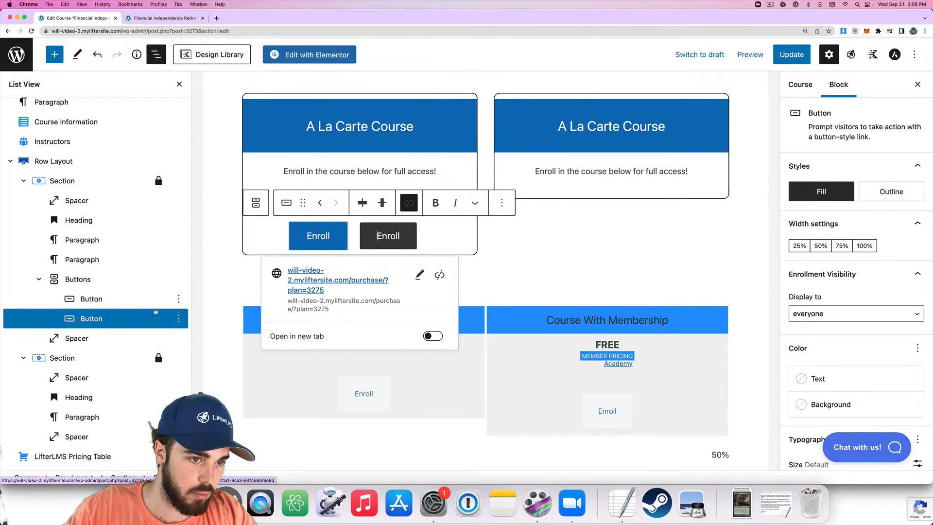
left_click(179, 318)
left_click(194, 292)
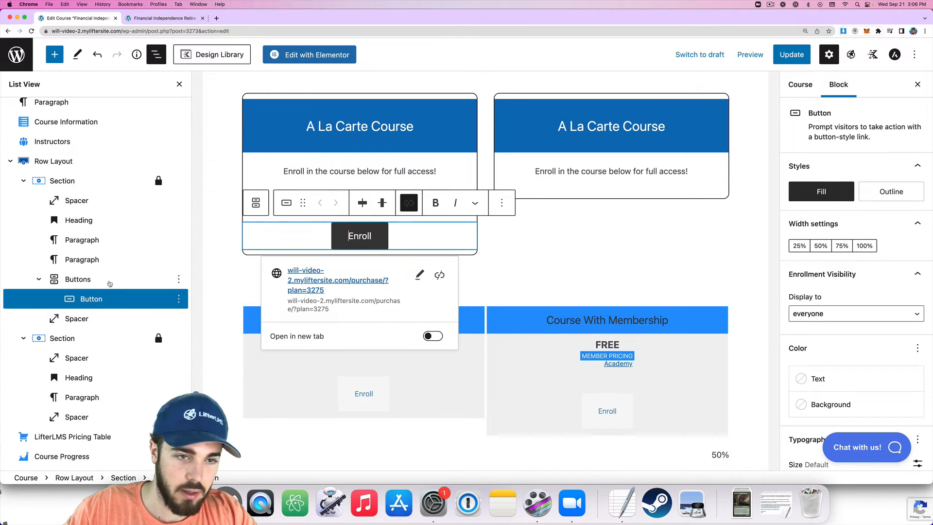
left_click(108, 282)
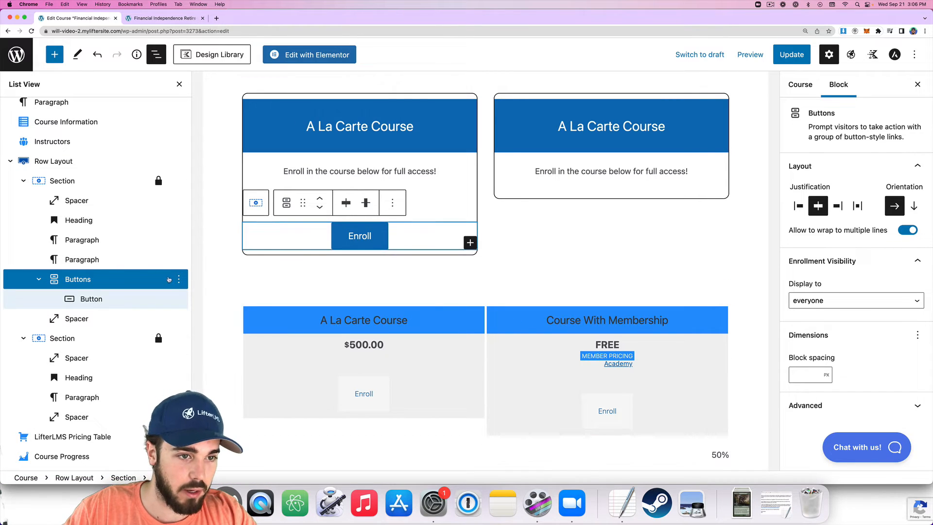
left_click(179, 279)
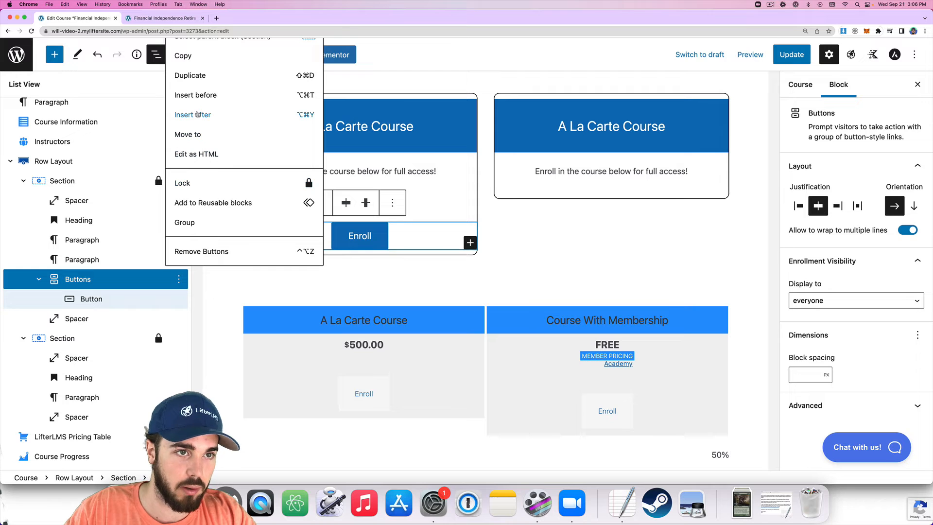
left_click(183, 83)
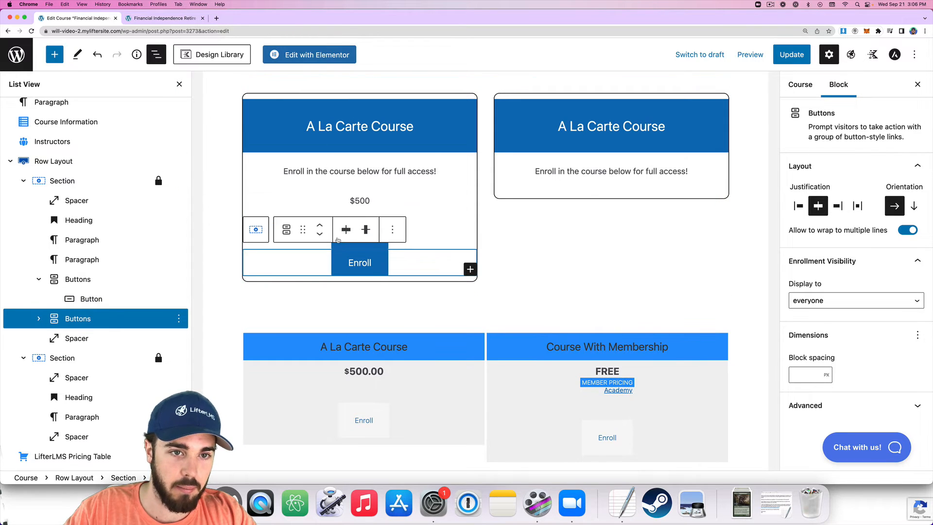
left_click_drag(574, 162, 578, 243)
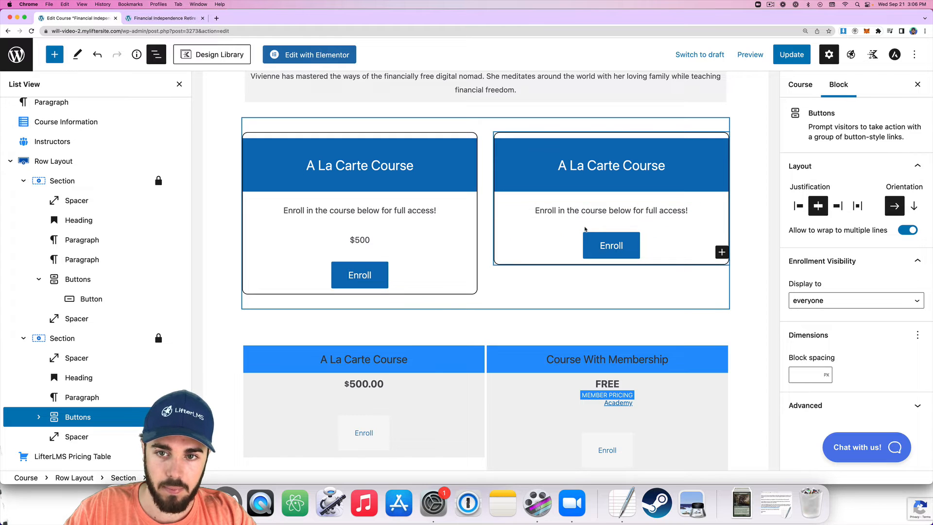
Add a centred 'Or Enroll in the Academy Membership' line to the right card.
scroll(74, 384, "down", 3)
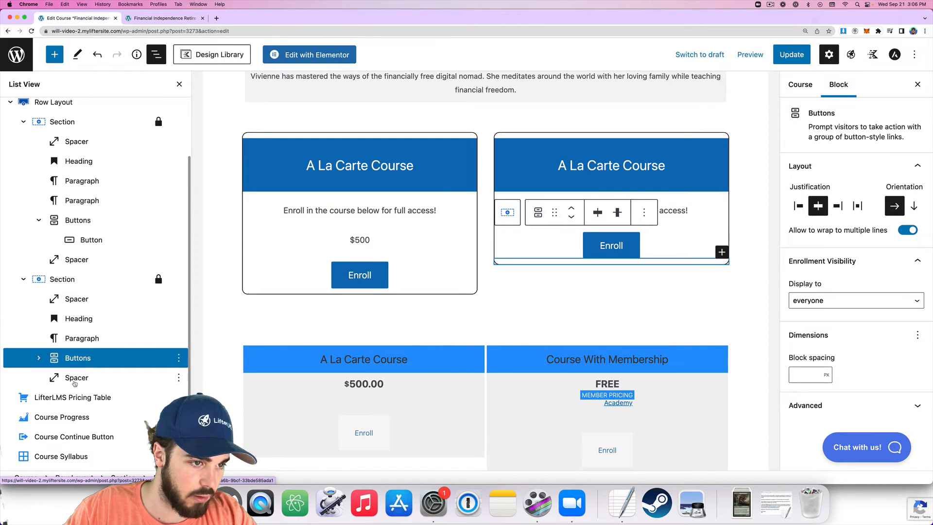
left_click(382, 240)
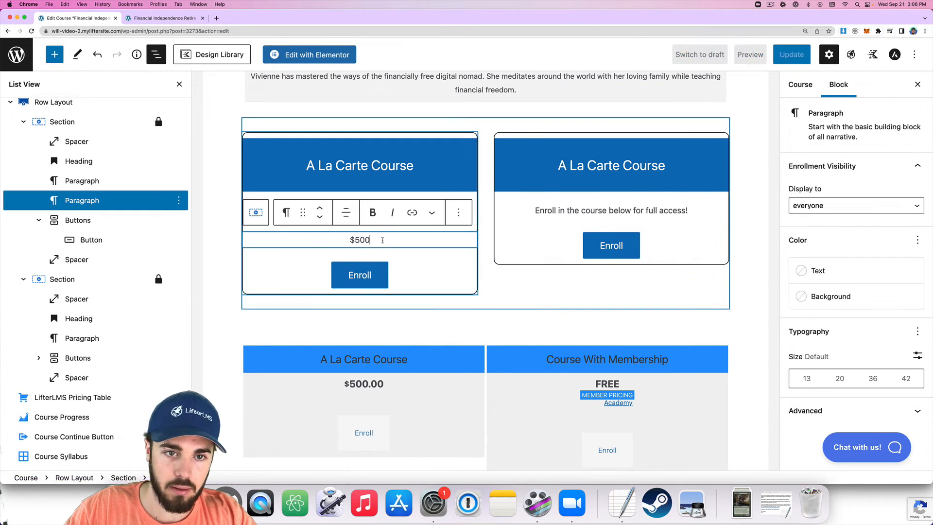
left_click(717, 209)
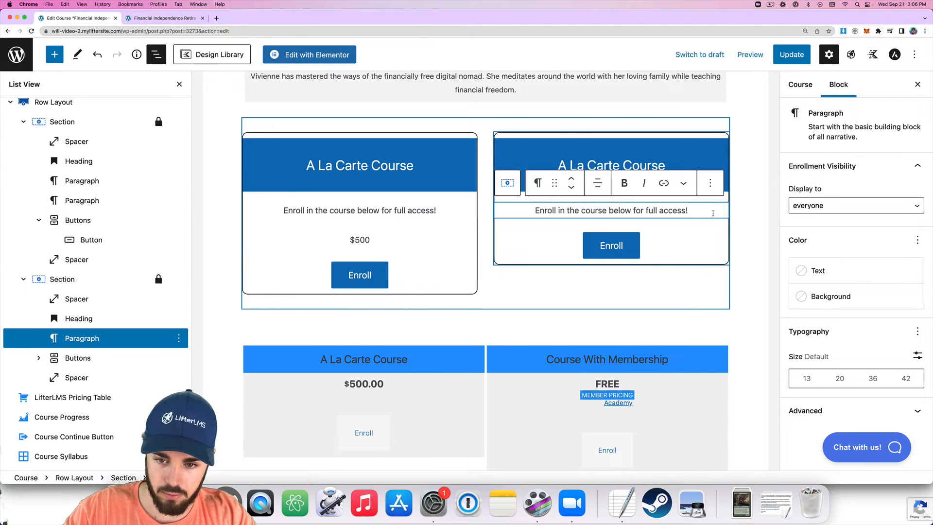
key("Return")
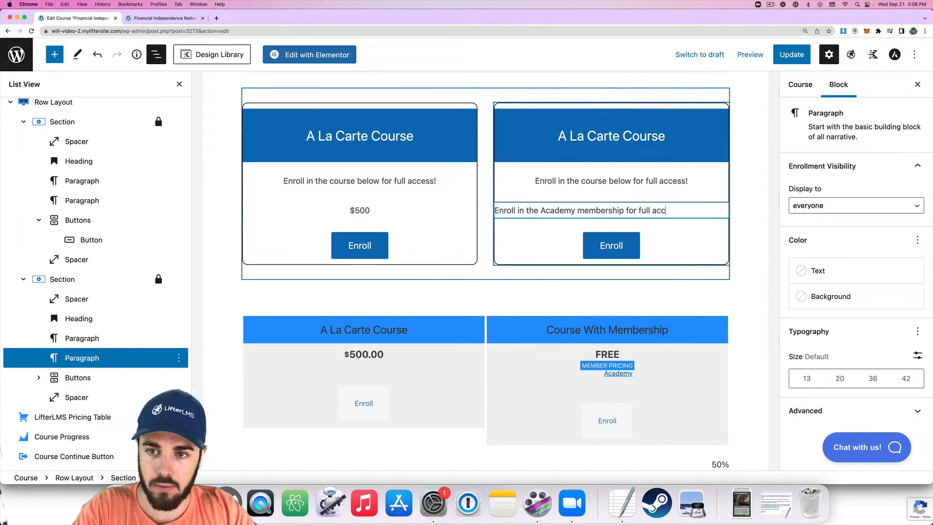
type("!")
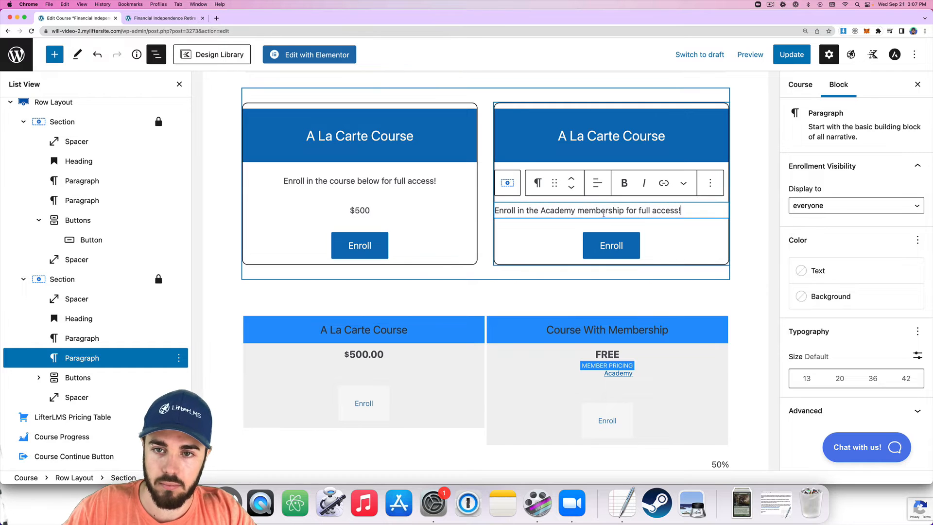
key("BackSpace")
type("M")
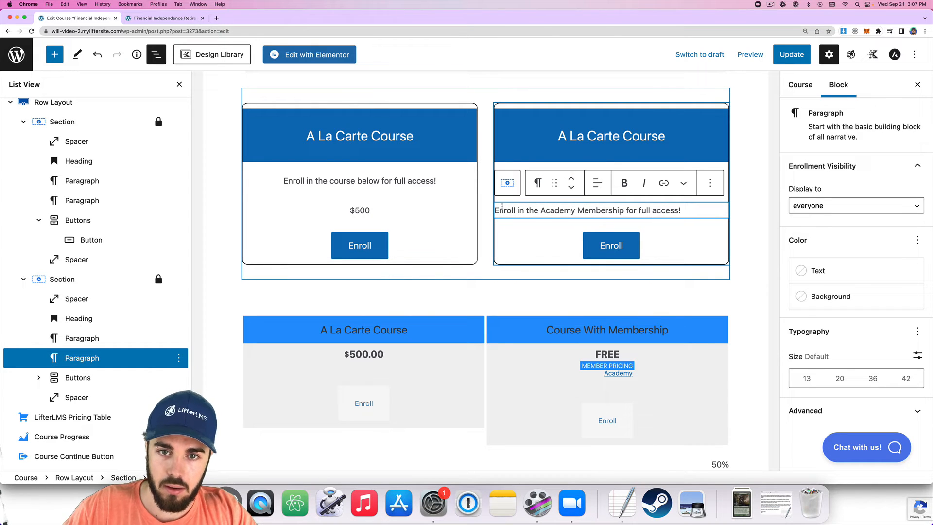
type("Or")
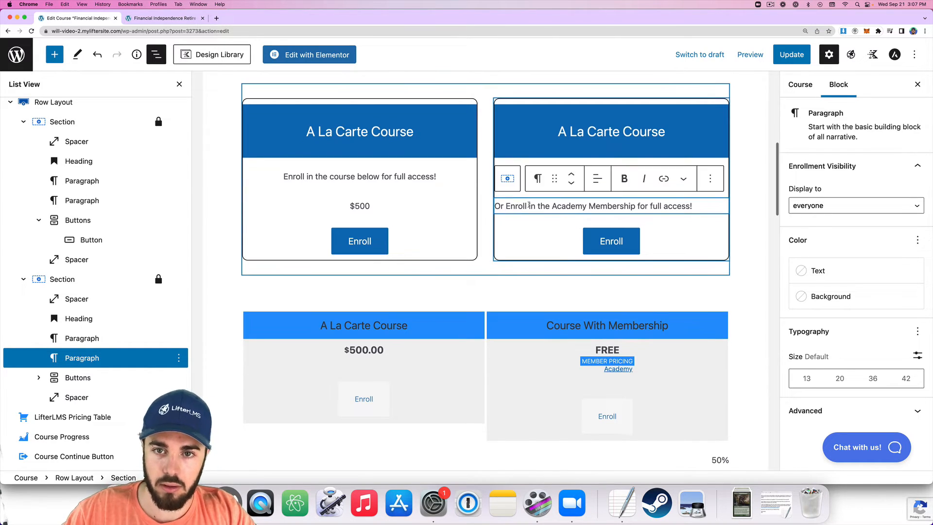
left_click(598, 179)
left_click(625, 232)
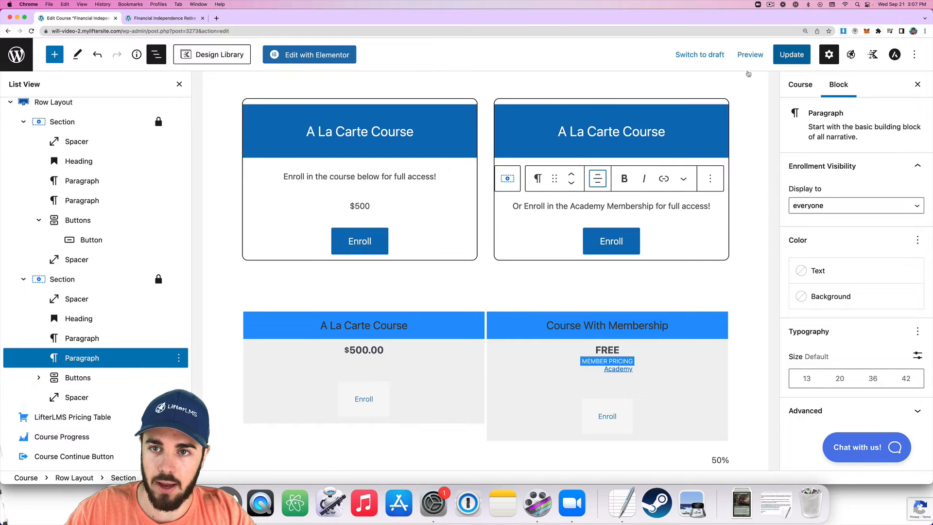
Retitle the right heading 'Course with Membership', update, and reload the live page.
left_click(611, 131)
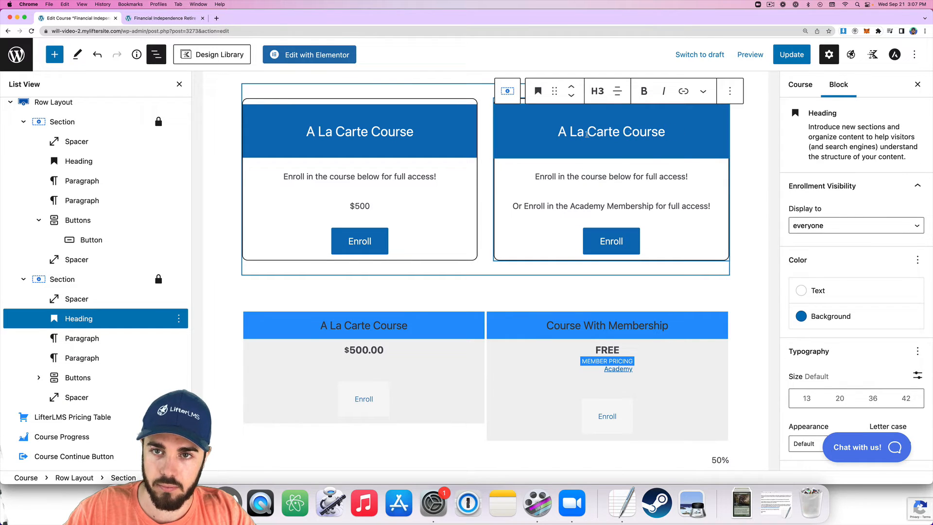
type("Course wit")
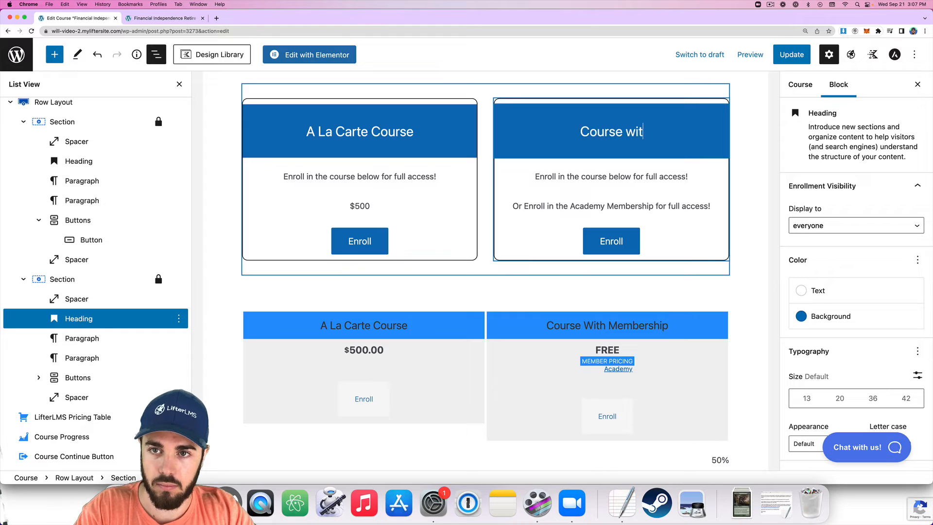
type("h Membership")
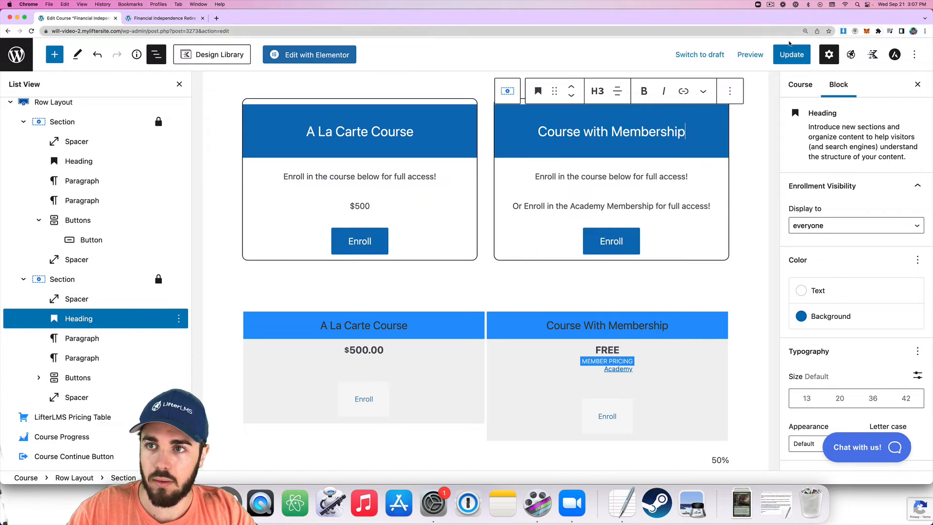
left_click(791, 53)
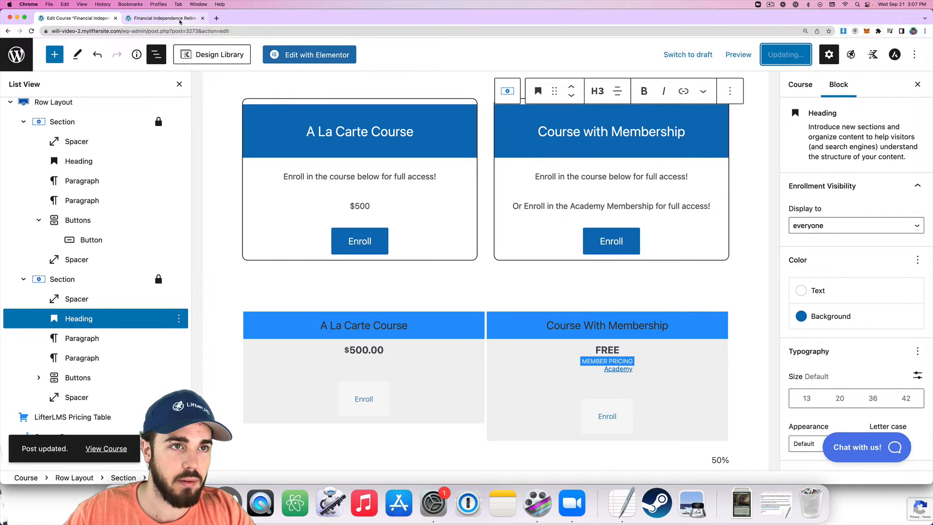
left_click(180, 22)
key("super+r")
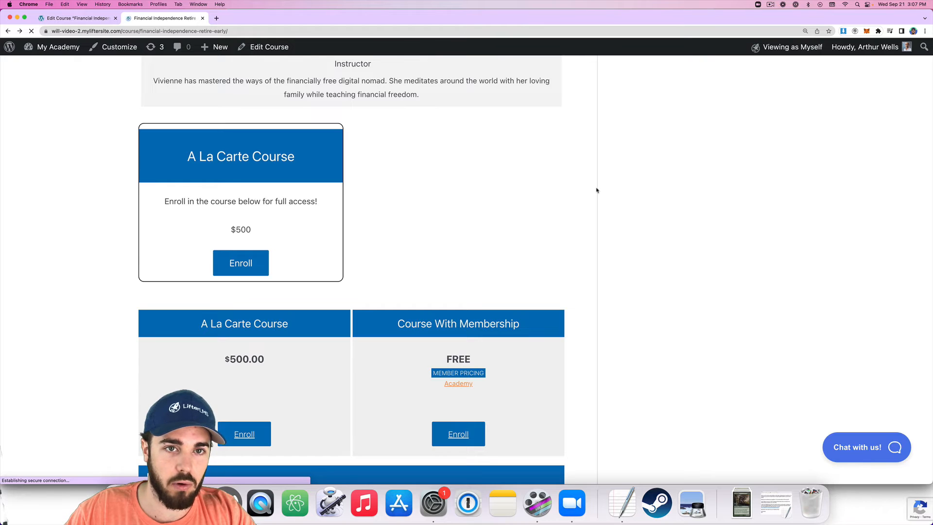
Set the Course with Membership and A La Carte Course headings to H4 and update.
scroll(575, 184, "down", 1)
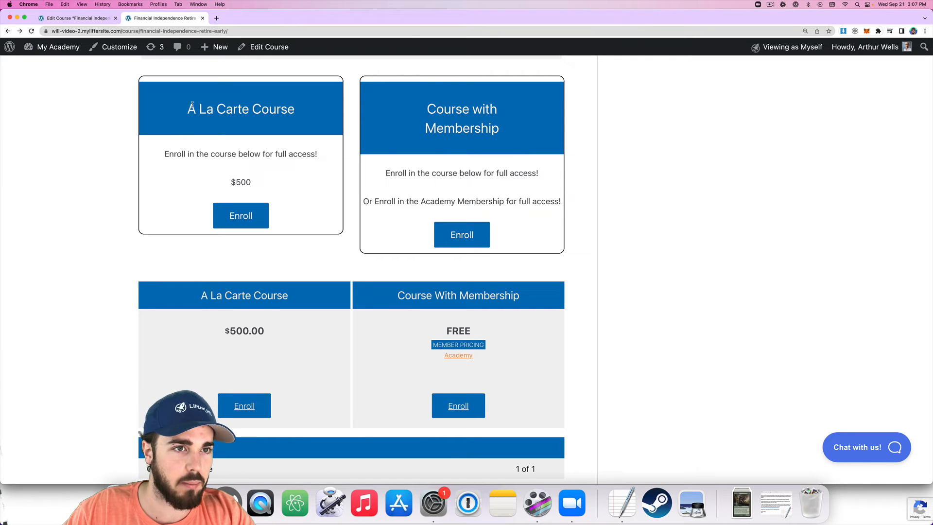
left_click(73, 18)
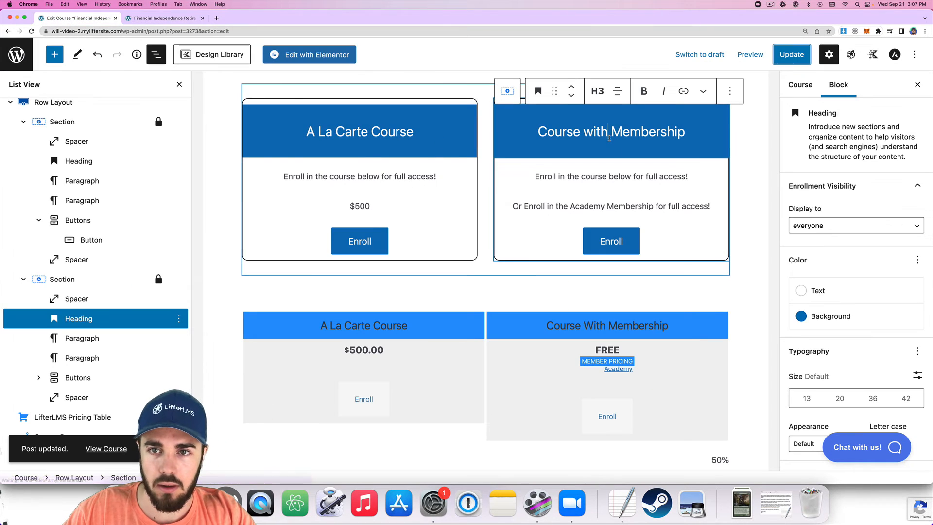
left_click(597, 91)
left_click(658, 124)
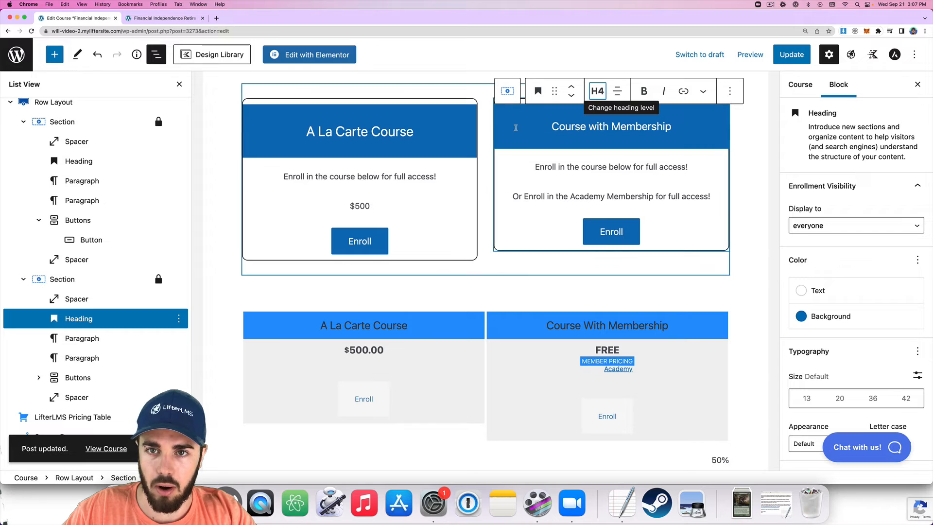
left_click(368, 132)
left_click(346, 91)
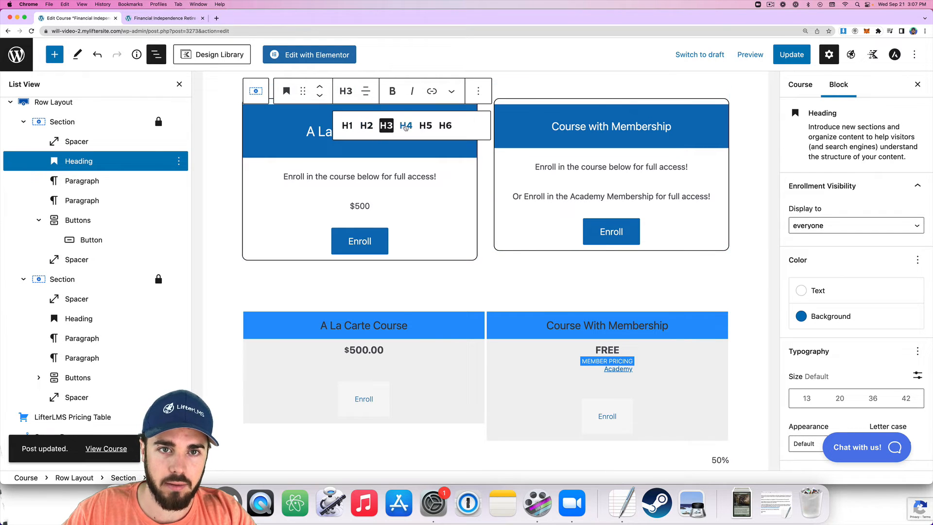
left_click(405, 128)
left_click(792, 54)
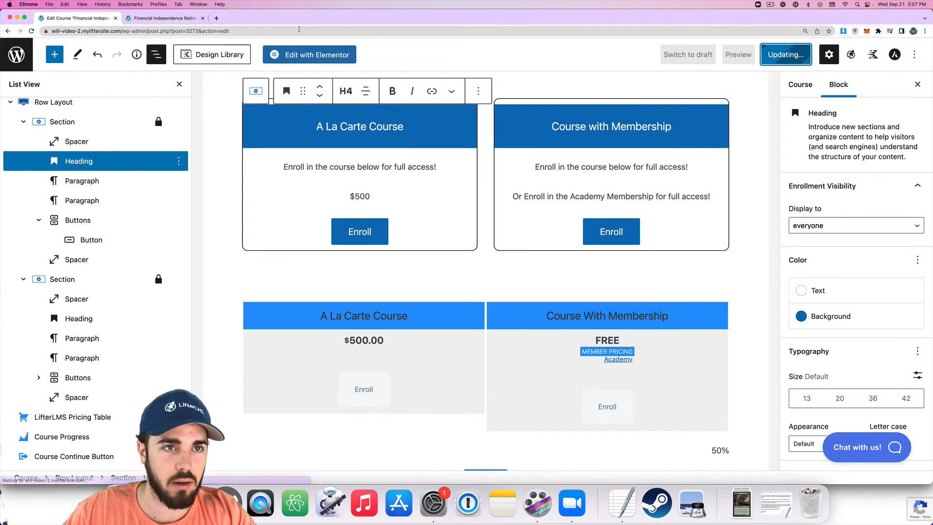
Reload the live course page, then open the courses list in a new tab.
left_click(183, 19)
key("super+r")
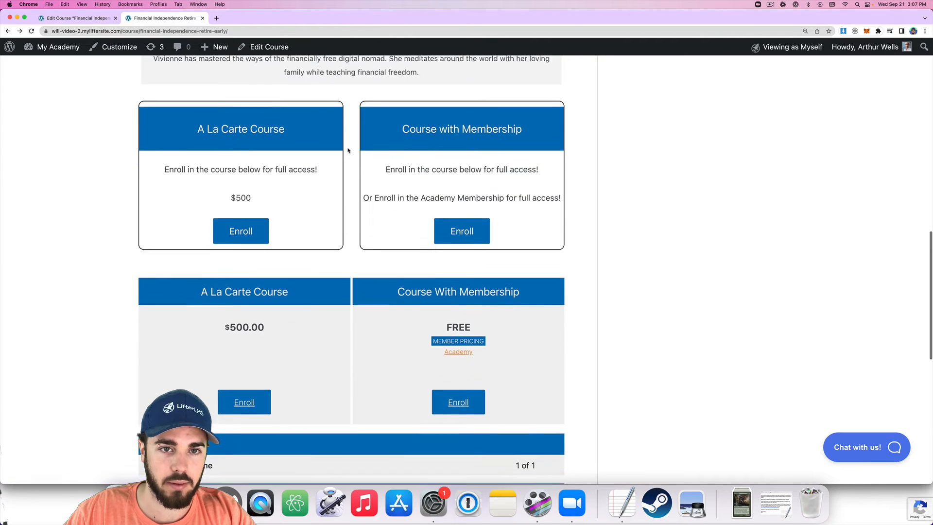
scroll(348, 150, "down", 1)
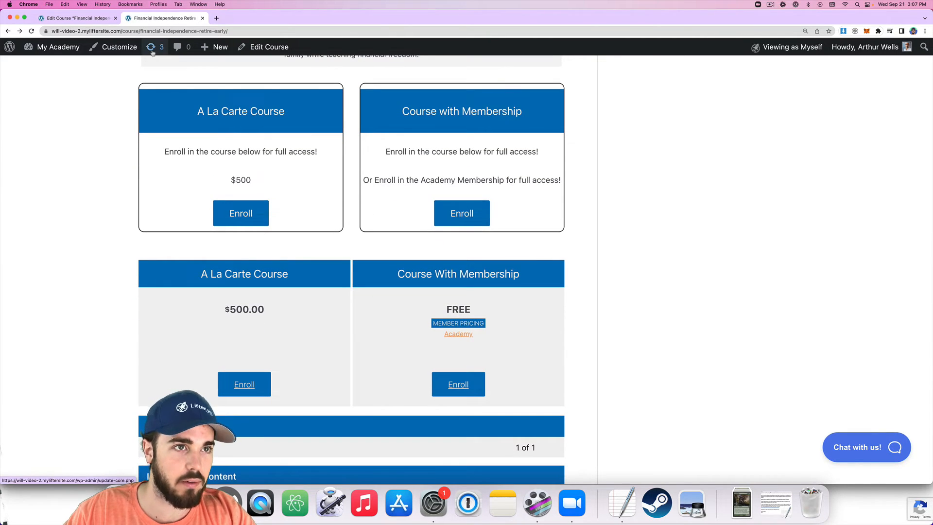
left_click(78, 18)
right_click(22, 58)
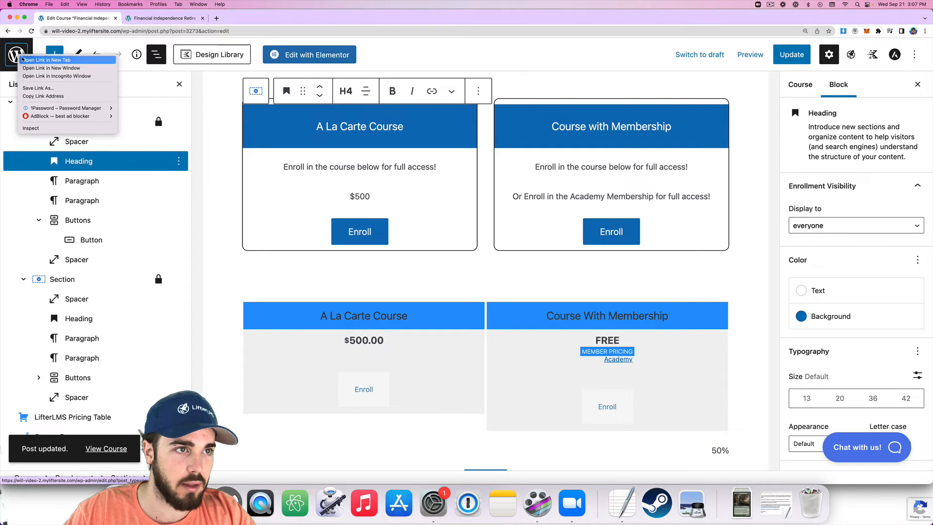
left_click(23, 60)
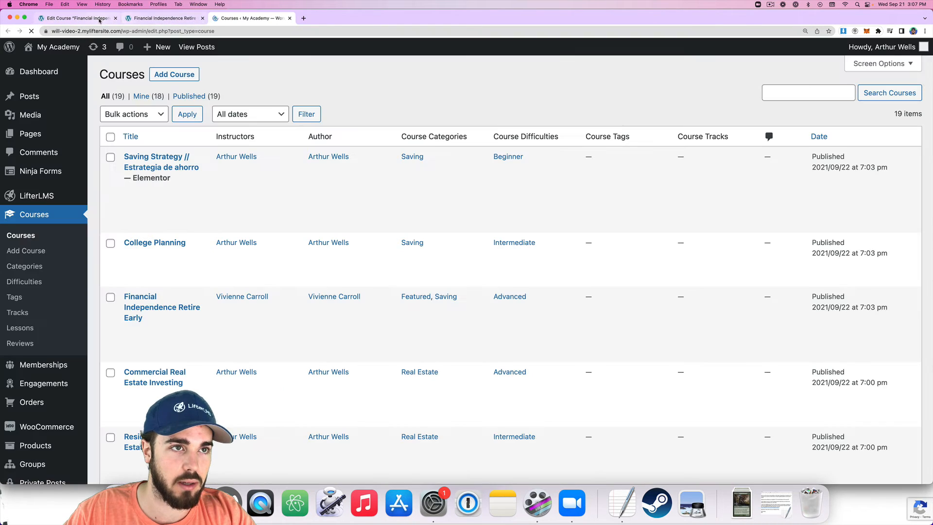
Follow the membership Enroll link to Academy, copy its address, and return to the editor.
left_click(163, 18)
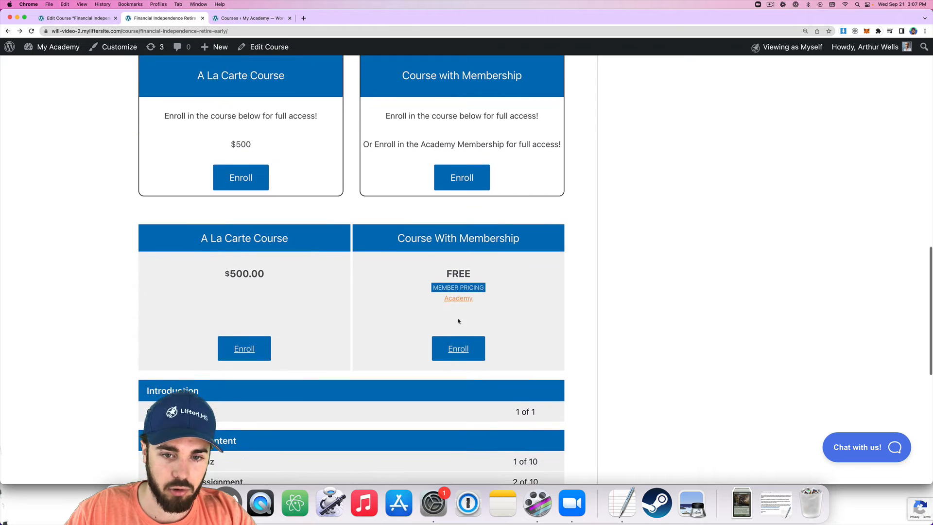
scroll(459, 322, "down", 1)
left_click(462, 338)
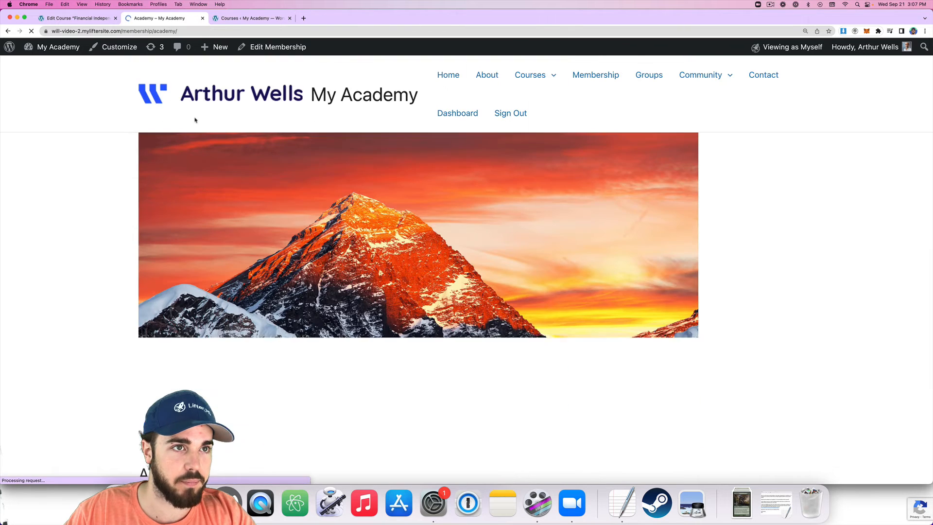
left_click(92, 29)
key("super+c")
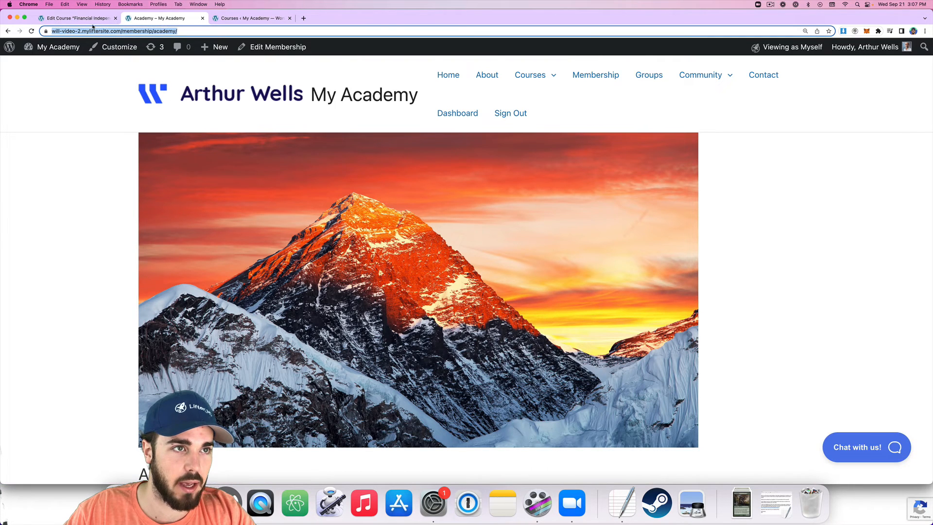
left_click(9, 30)
left_click(64, 23)
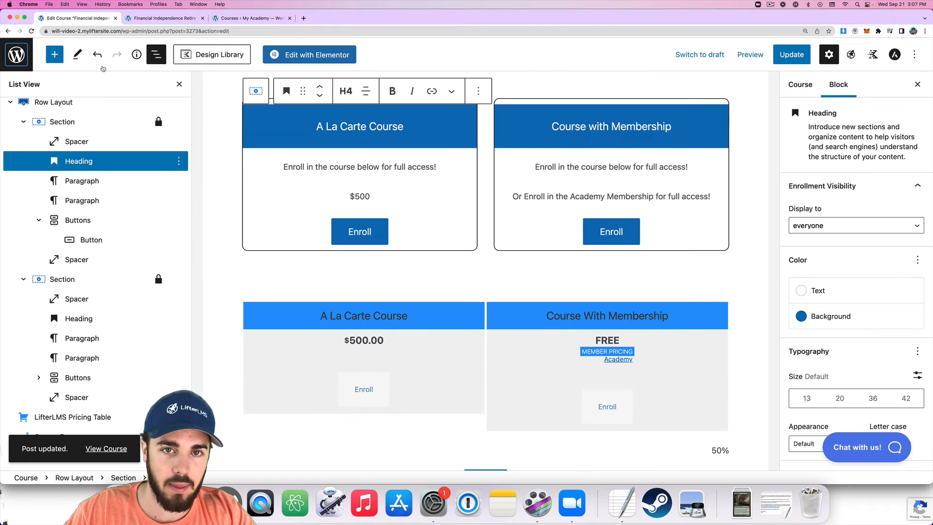
Relink the right card's Enroll button to /membership/academy/ and update the course.
left_click(586, 226)
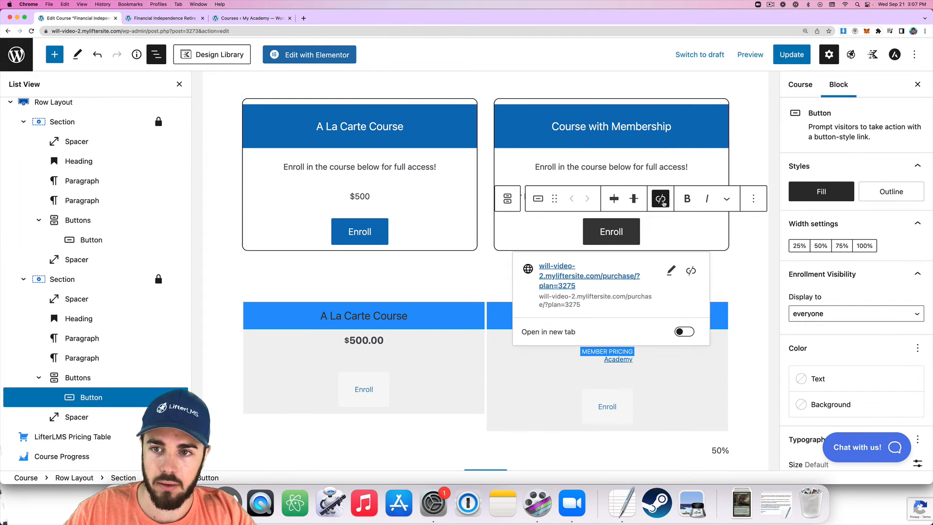
left_click(662, 199)
left_click(663, 199)
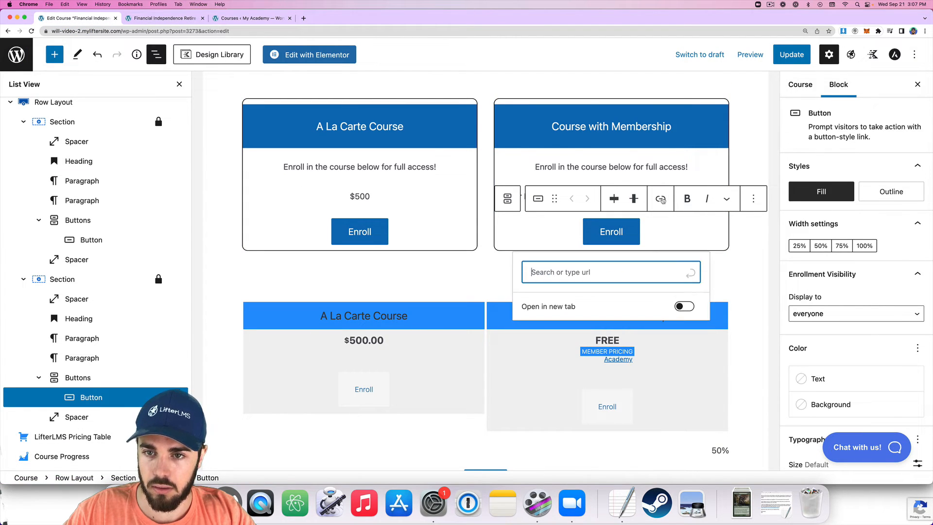
key("super+v")
left_click(691, 274)
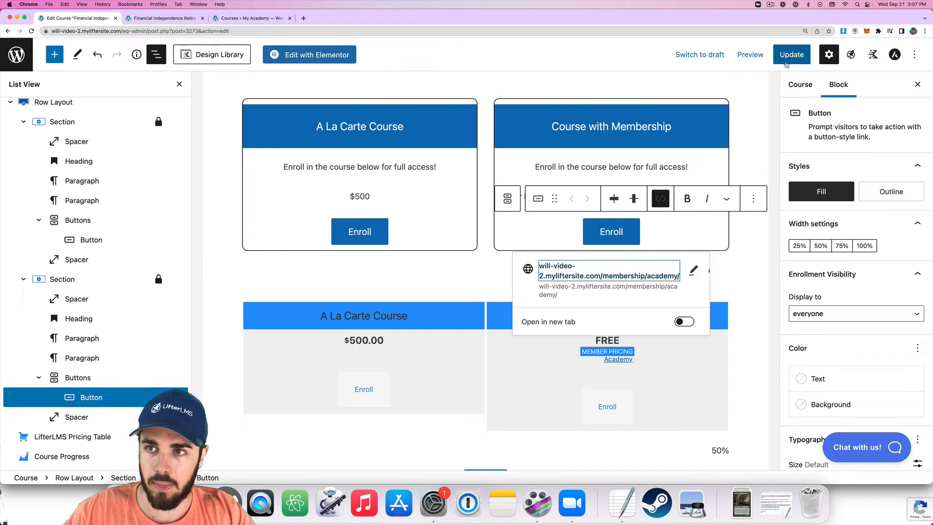
left_click(792, 54)
Reload the live course page to check the new membership link.
left_click(157, 18)
key("super+r")
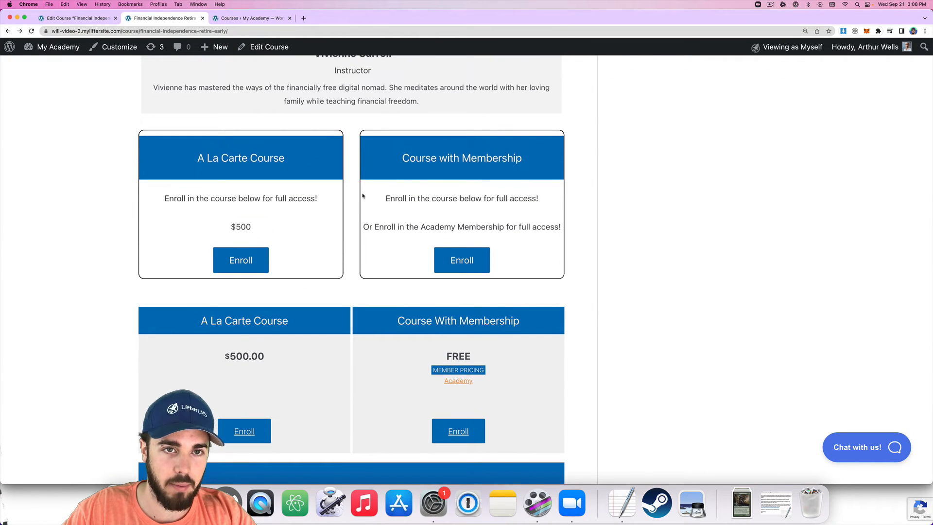
scroll(366, 191, "up", 3)
scroll(368, 189, "up", 2)
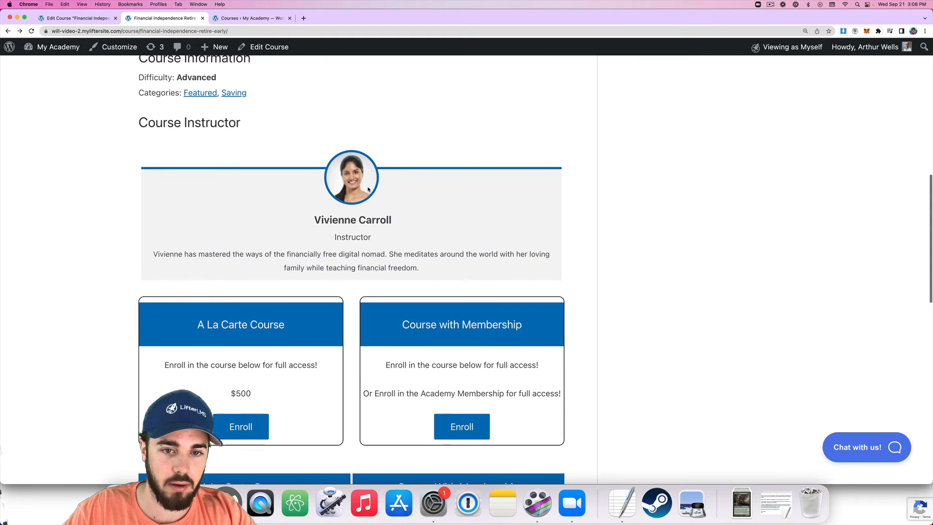
scroll(368, 189, "down", 5)
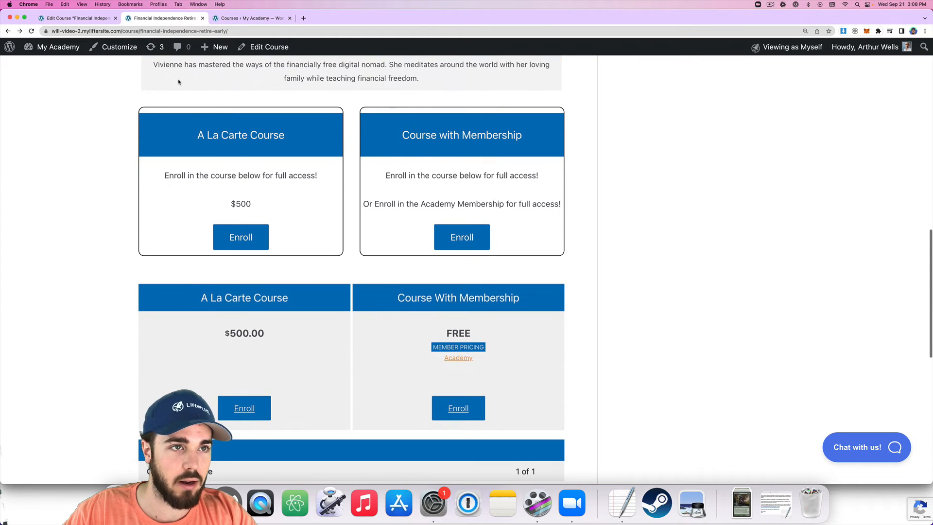
left_click(80, 18)
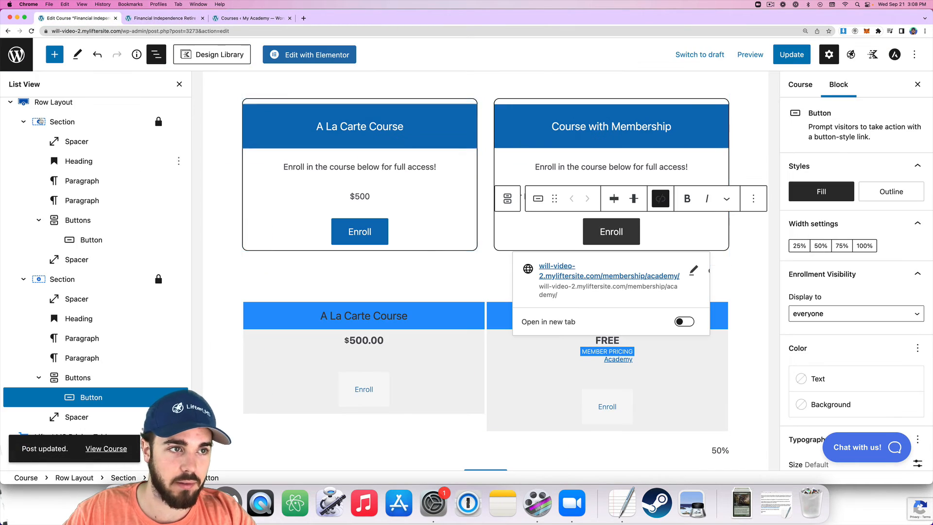
left_click(24, 121)
left_click(23, 210)
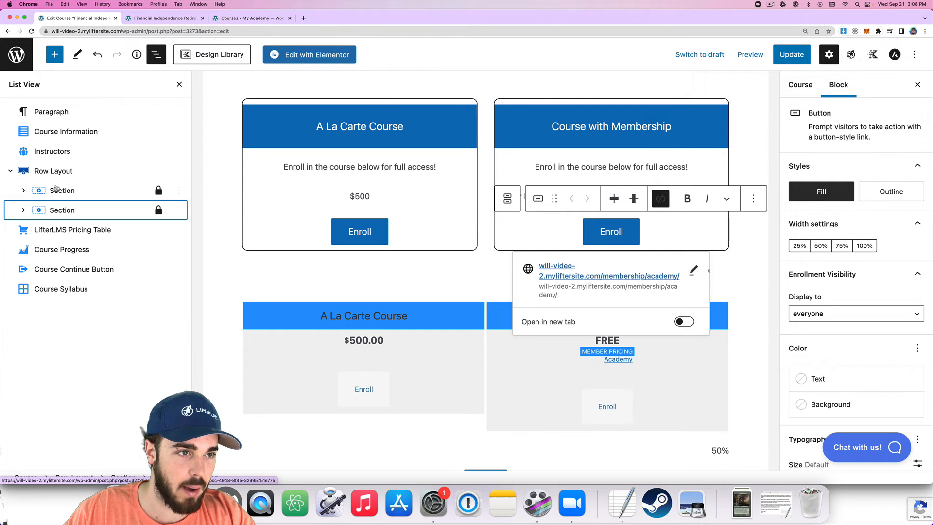
left_click(62, 171)
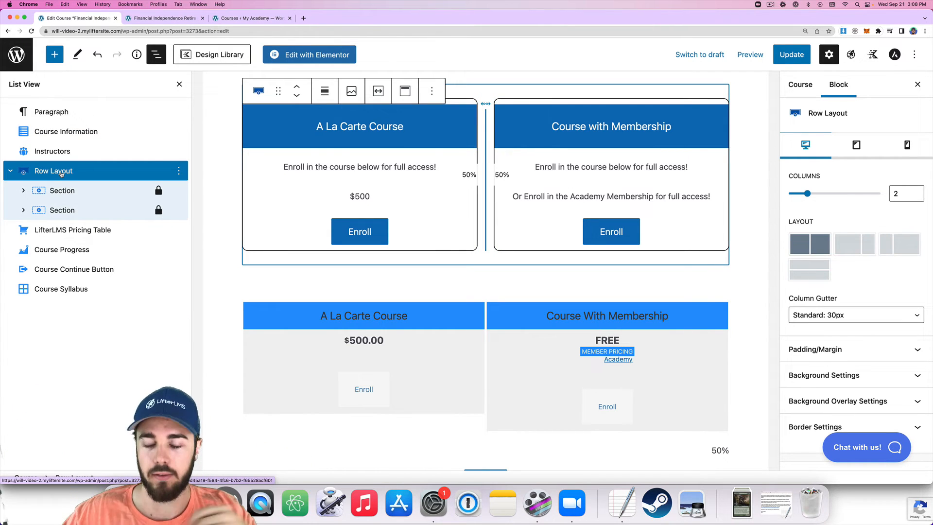
scroll(828, 265, "down", 3)
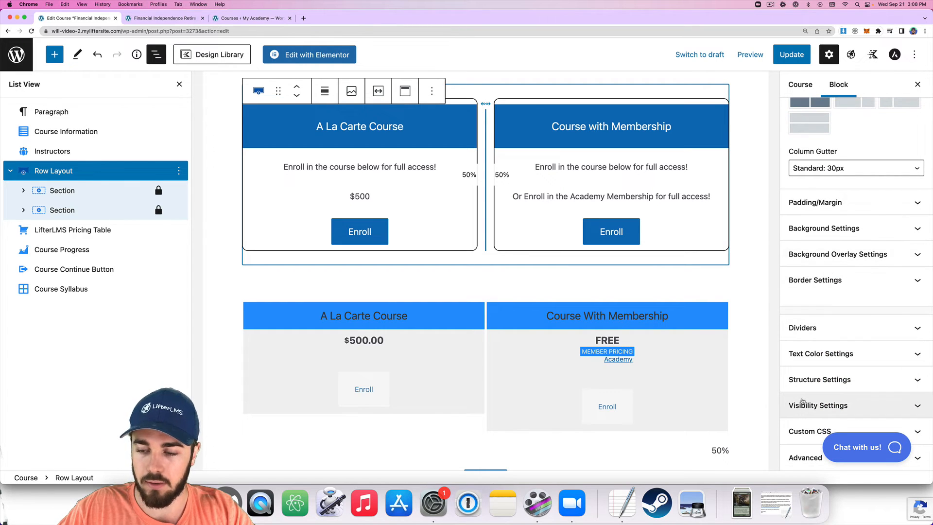
left_click(807, 405)
scroll(811, 354, "down", 2)
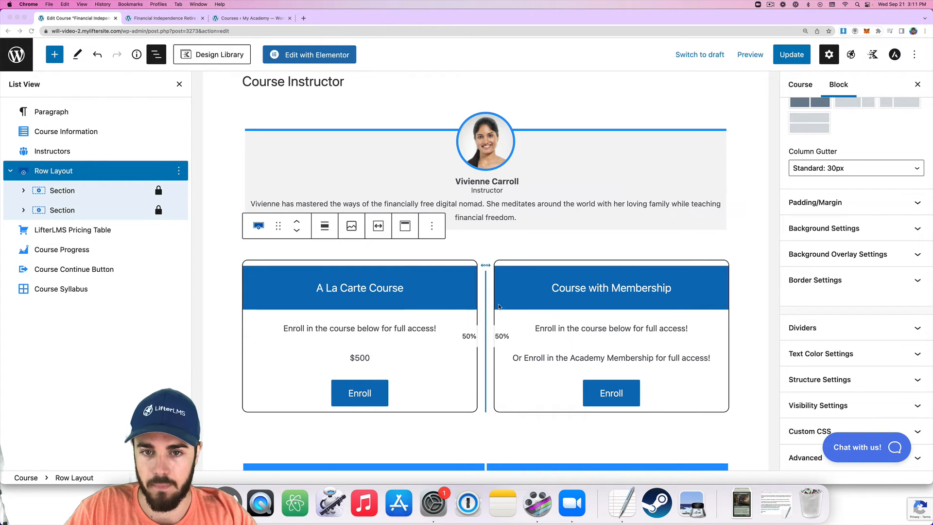
scroll(499, 306, "down", 2)
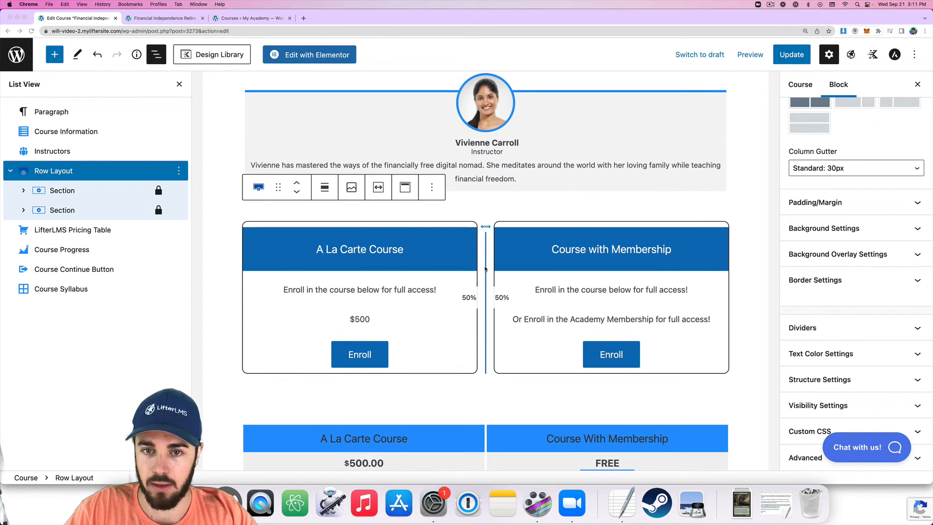
left_click(816, 405)
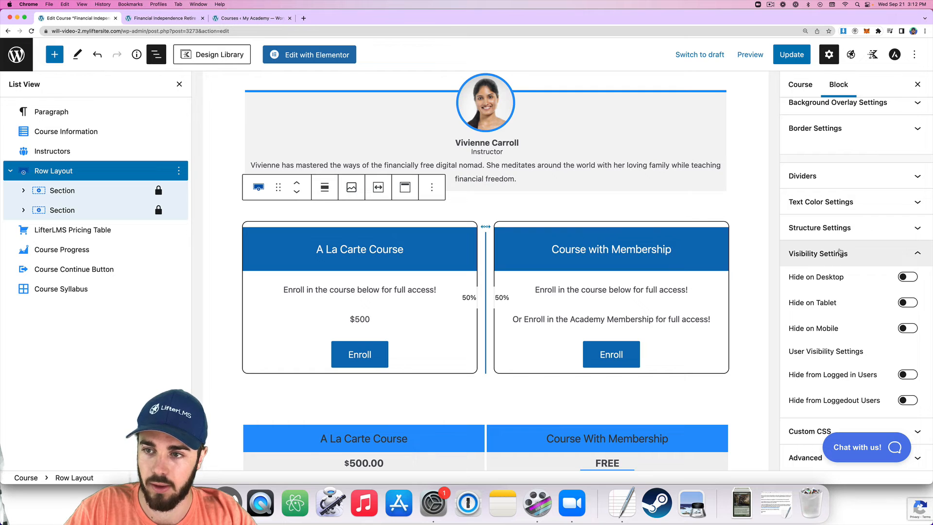
left_click(834, 254)
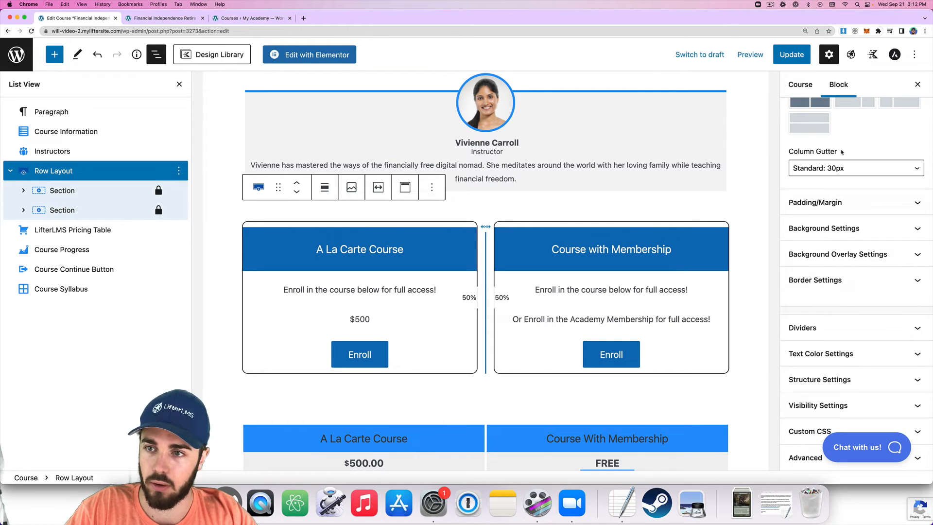
scroll(853, 235, "up", 3)
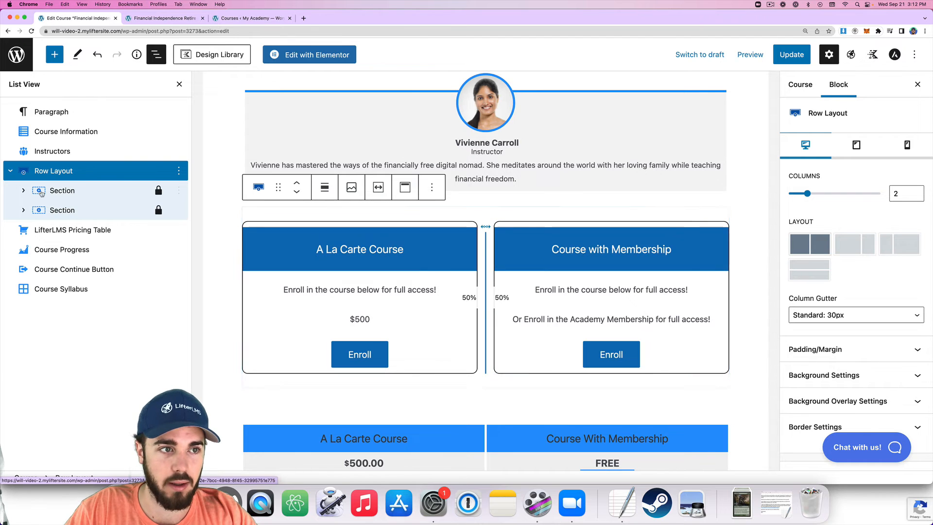
Insert a 100% single-column Columns block below the Instructors block using /column.
left_click(528, 153)
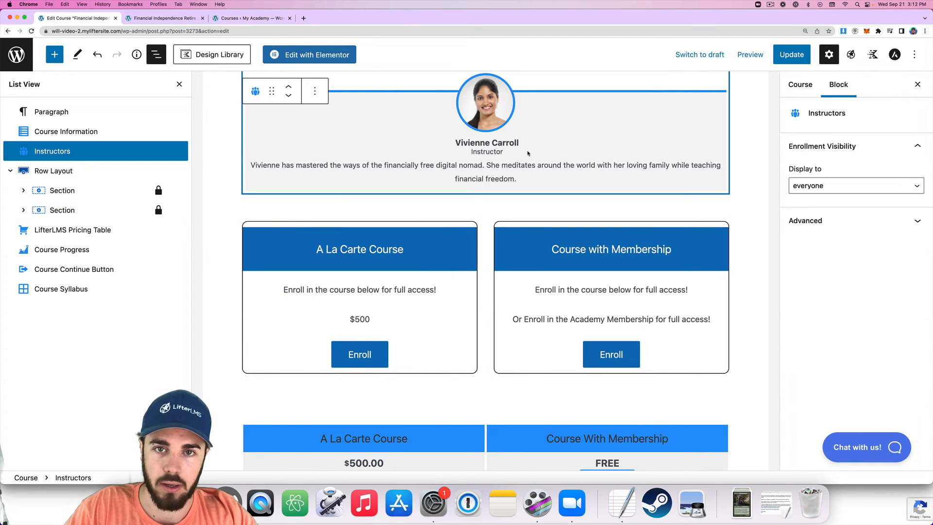
key("Return")
type("/column")
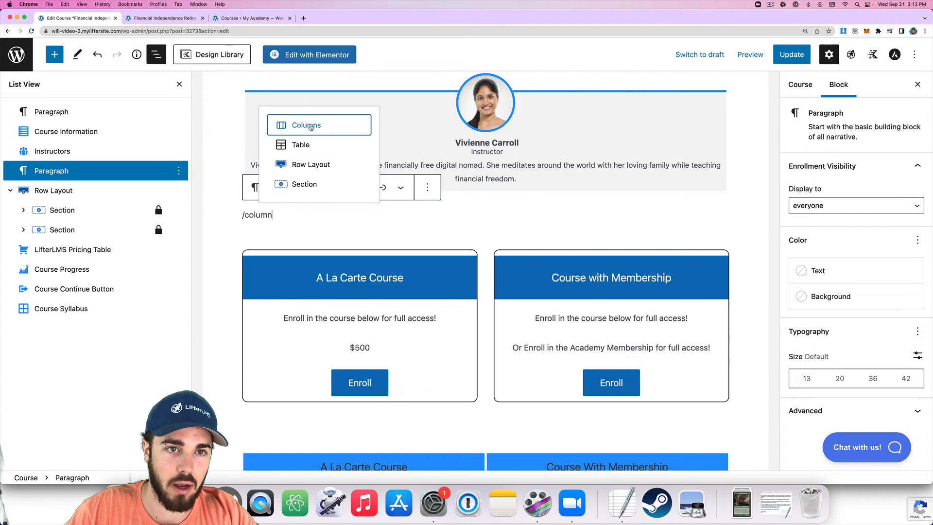
key("Return")
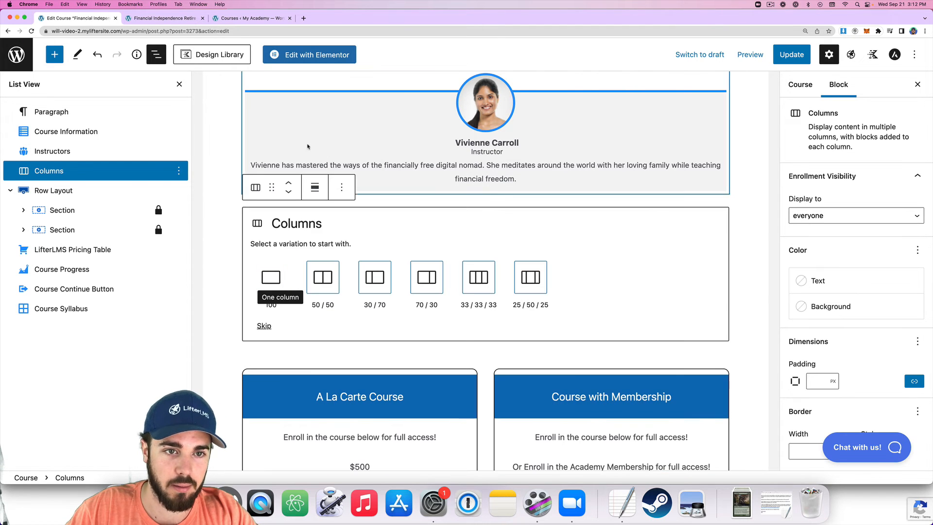
left_click(271, 276)
Set the column's Enrollment Visibility 'Display to' to non-enrolled users or visitors.
scroll(822, 340, "down", 2)
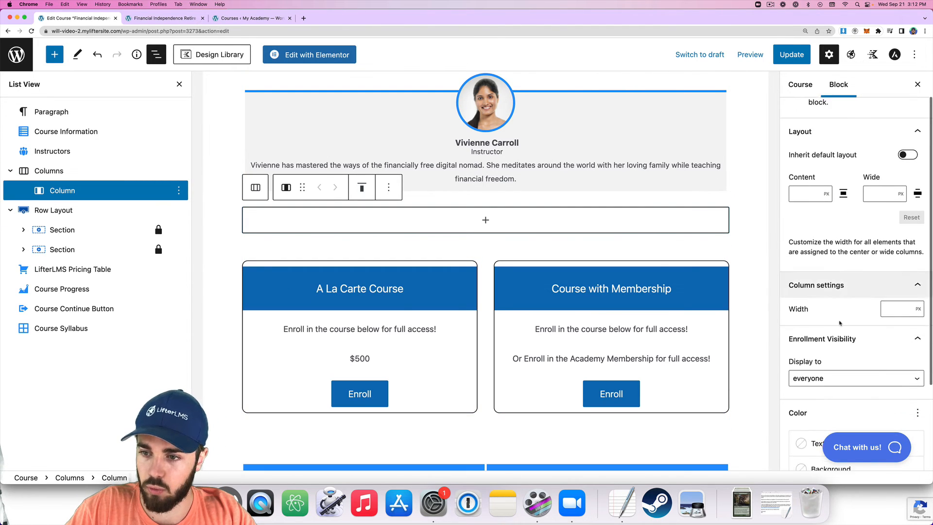
left_click(812, 365)
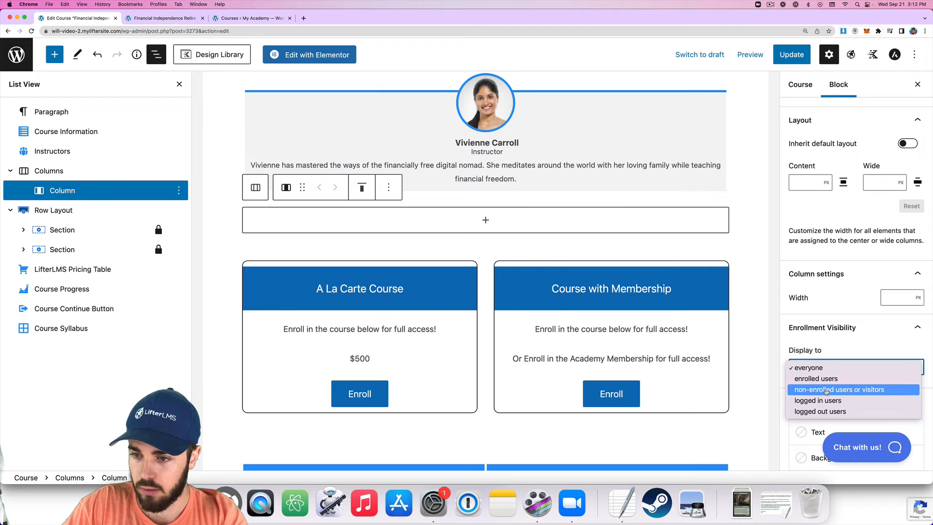
left_click(826, 391)
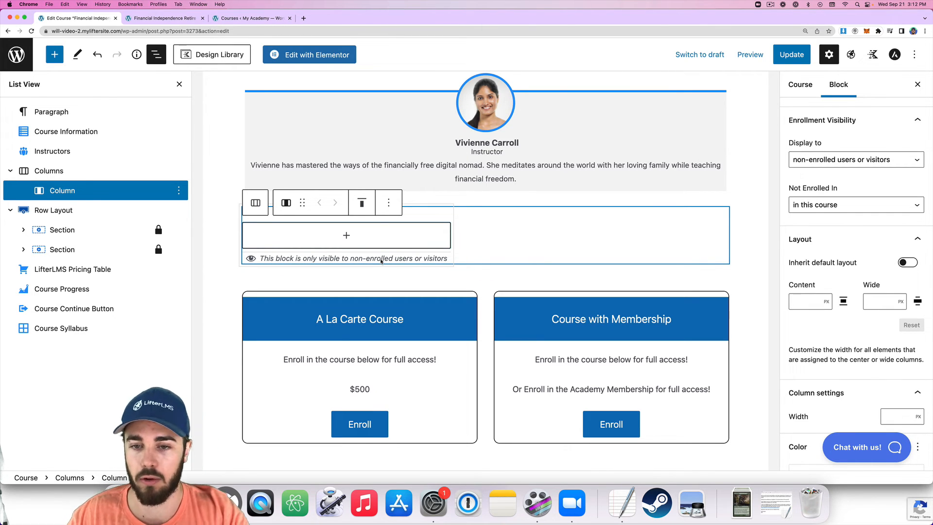
scroll(378, 274, "up", 1)
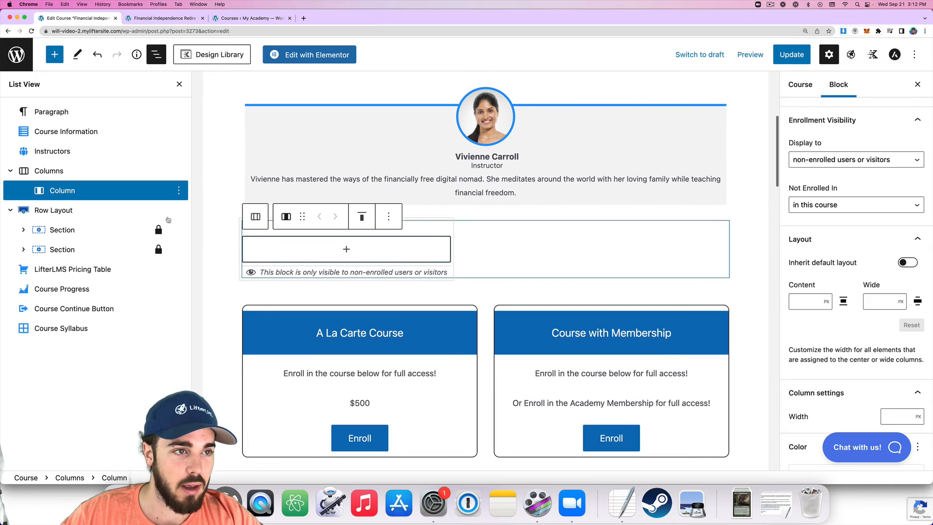
left_click(11, 210)
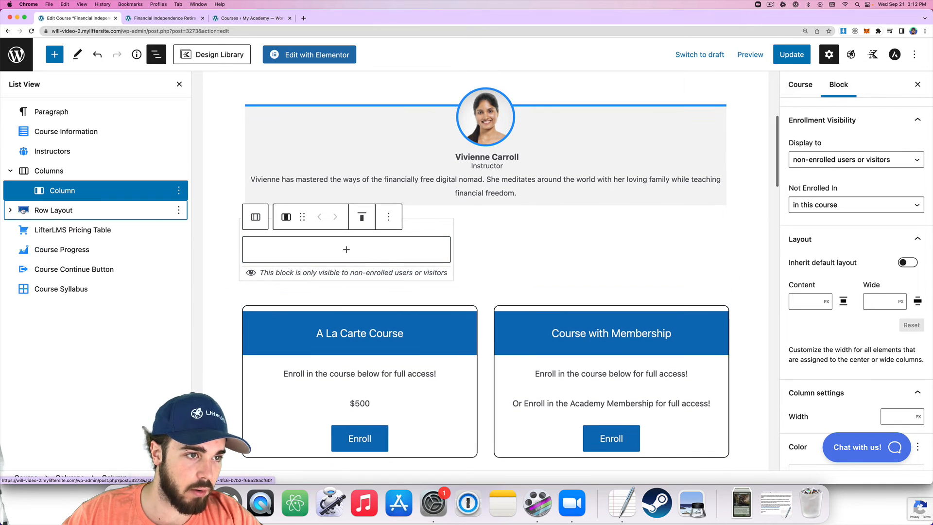
Move the pricing-card Row into the non-enrolled-only column, update the course, and reload its live page.
left_click_drag(48, 210, 64, 194)
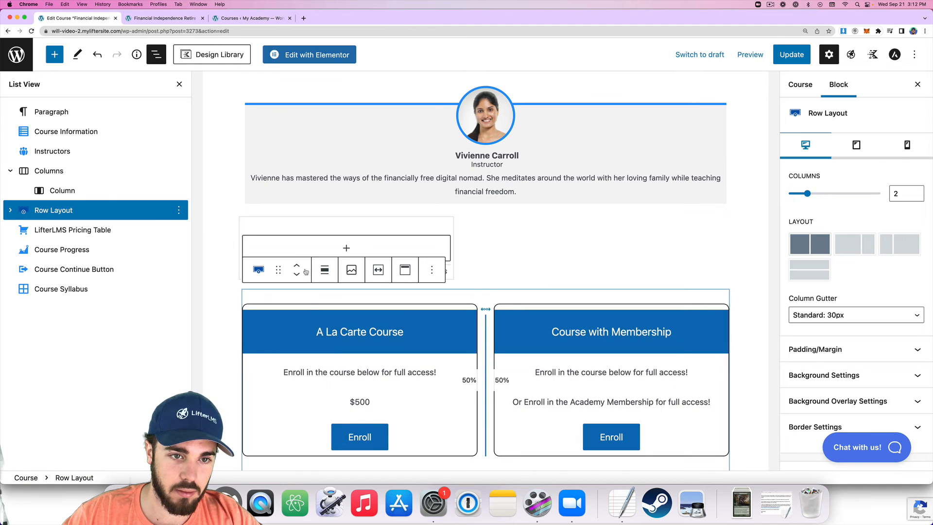
left_click_drag(280, 269, 351, 258)
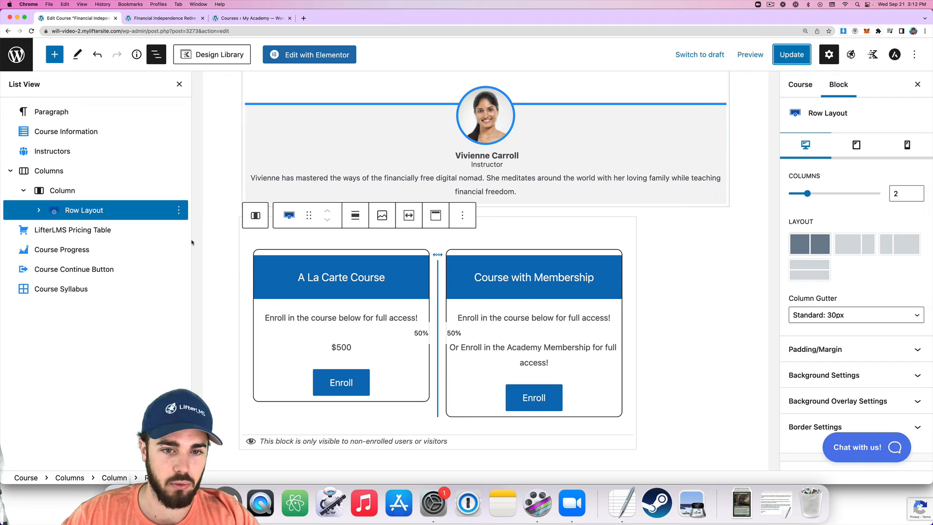
left_click(787, 62)
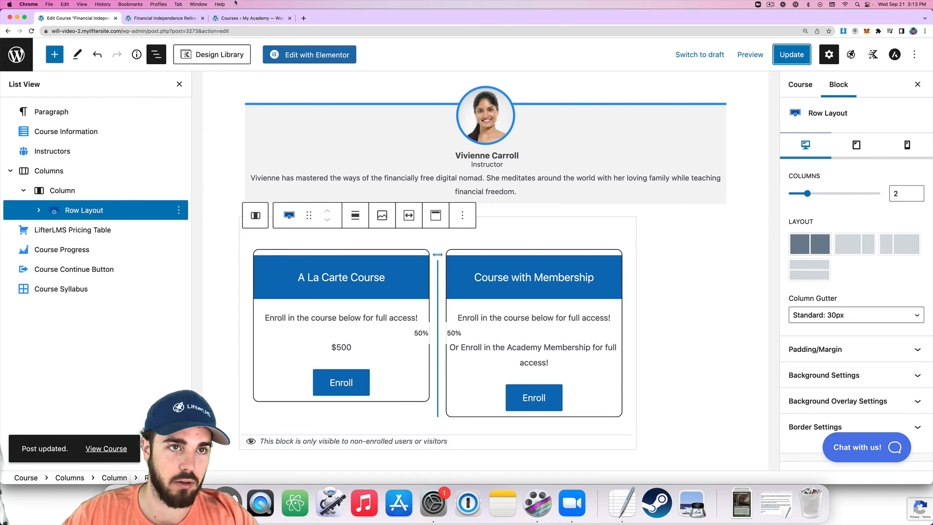
left_click(176, 19)
key("super+r")
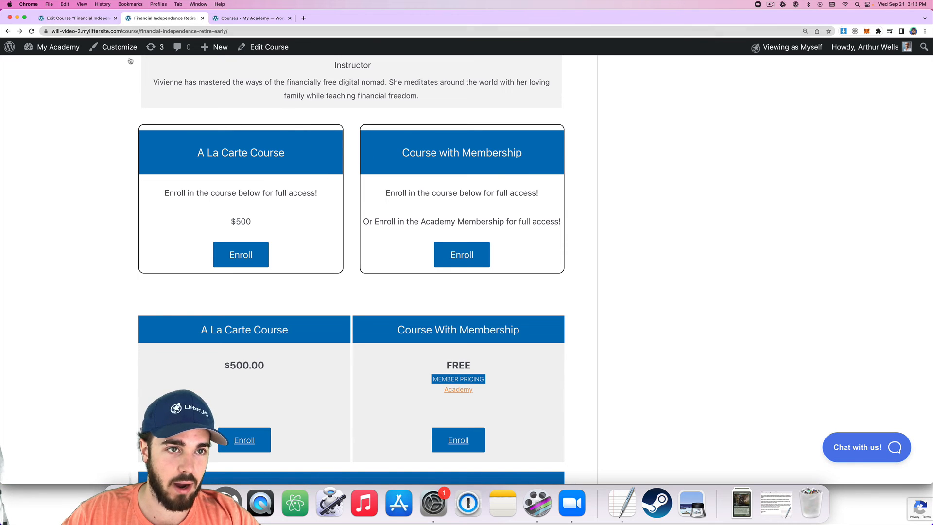
Preview the live course page as a visitor via the Viewing as menu.
mouse_move(800, 50)
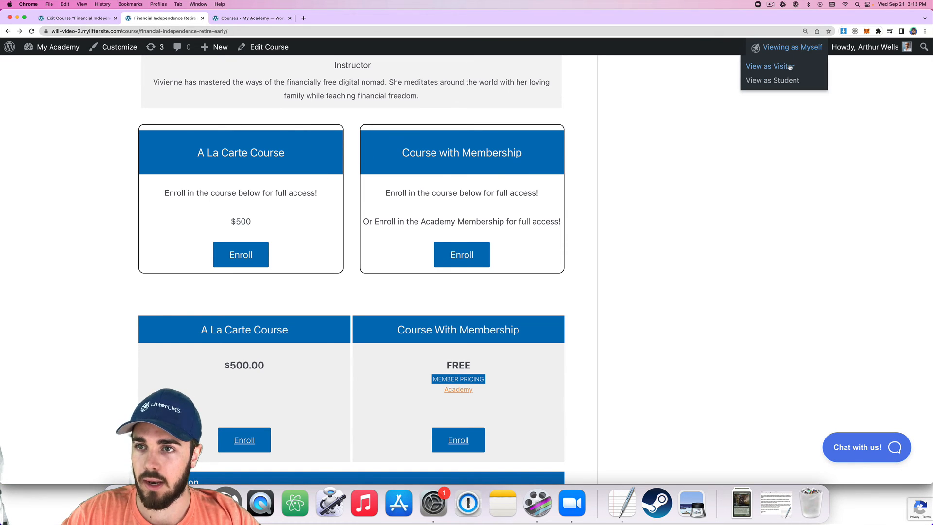
left_click(790, 67)
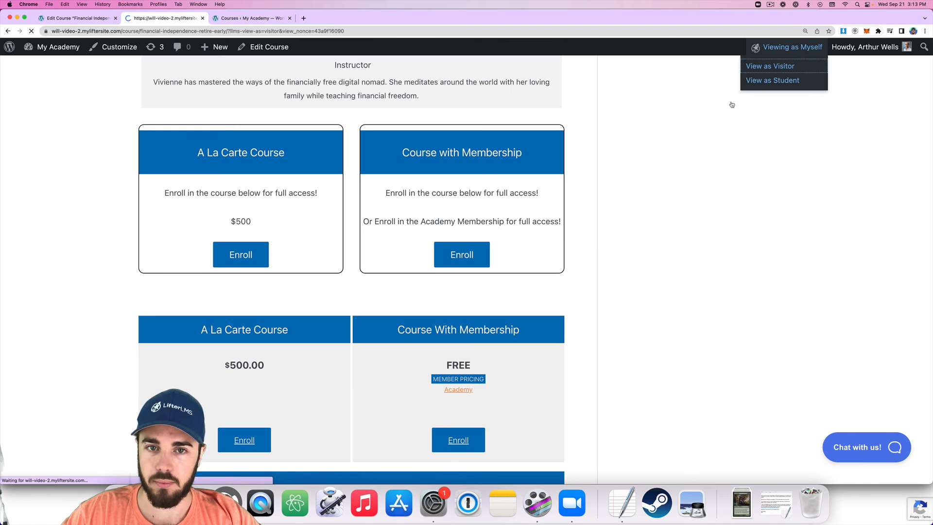
scroll(667, 132, "down", 10)
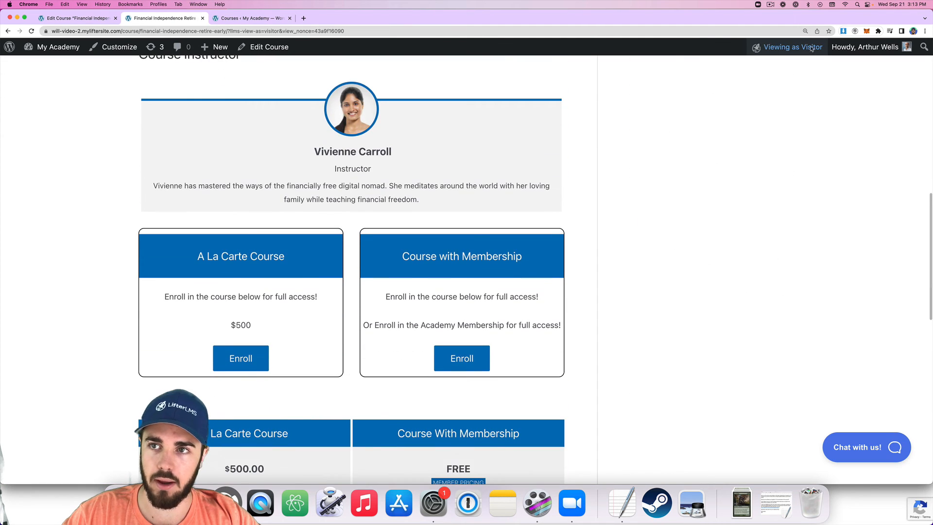
Preview the course page as a student, check the lesson list, then return to the editor.
mouse_move(812, 49)
left_click(789, 80)
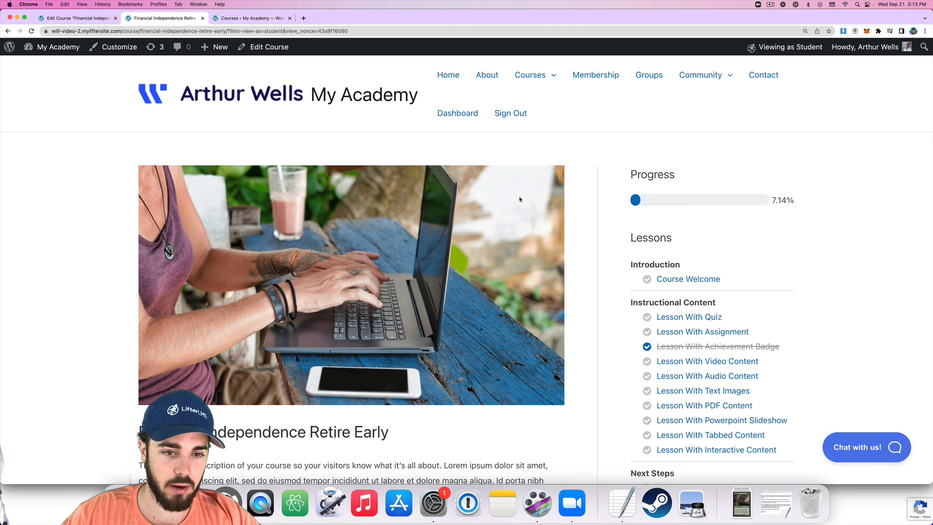
scroll(520, 202, "down", 4)
scroll(450, 238, "down", 3)
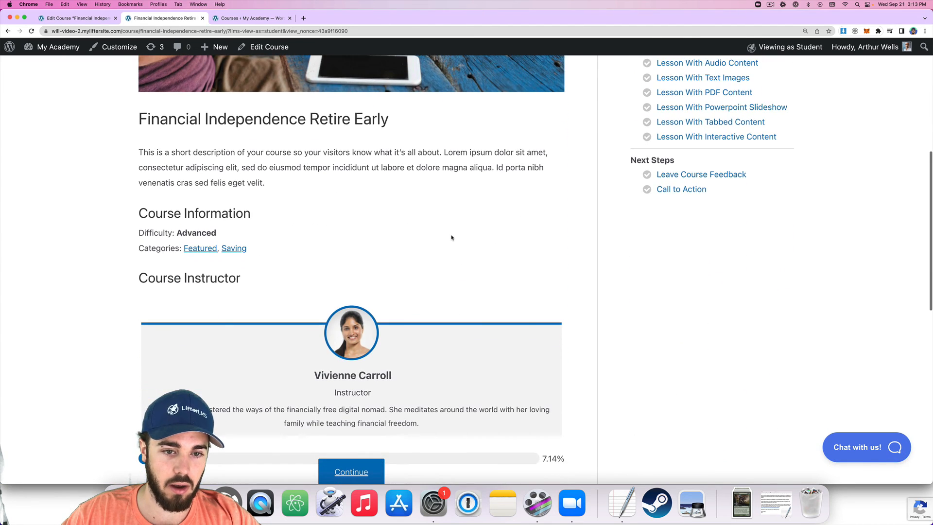
scroll(451, 238, "down", 2)
scroll(451, 238, "up", 2)
scroll(204, 163, "up", 2)
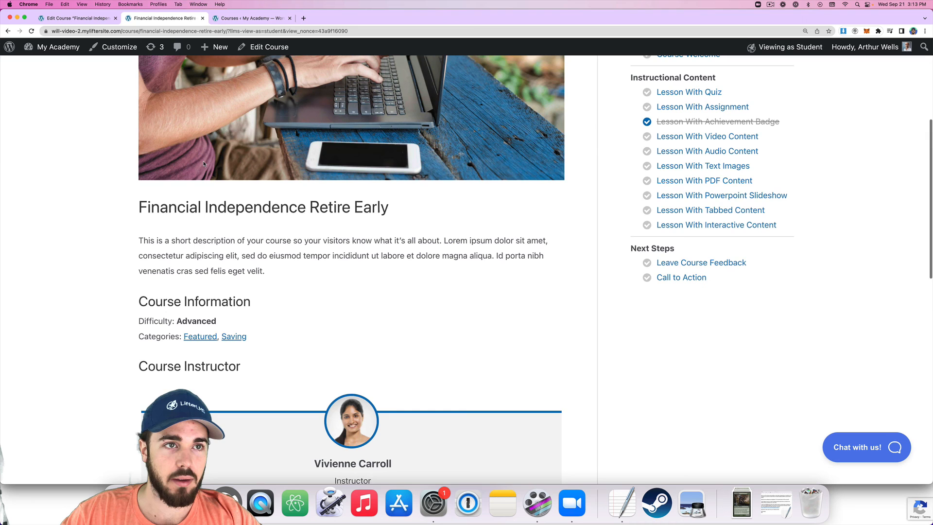
left_click(102, 19)
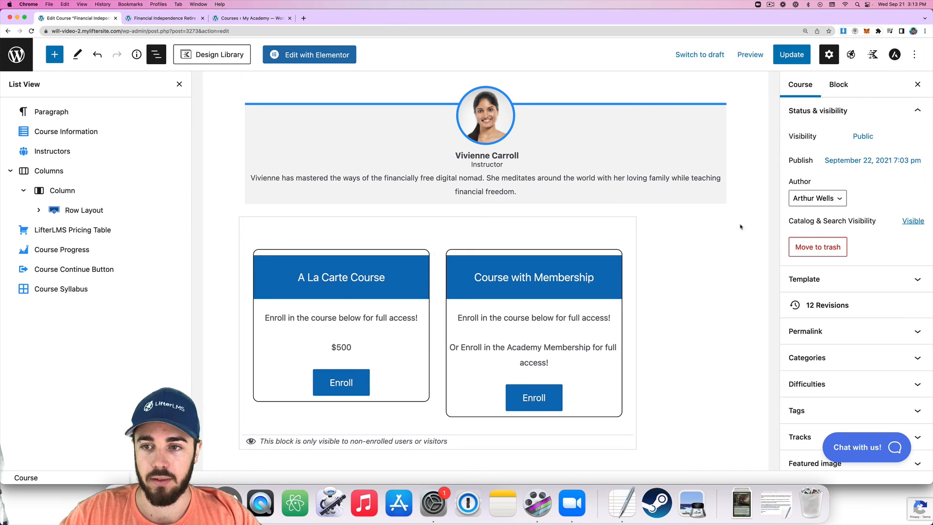
scroll(705, 237, "down", 3)
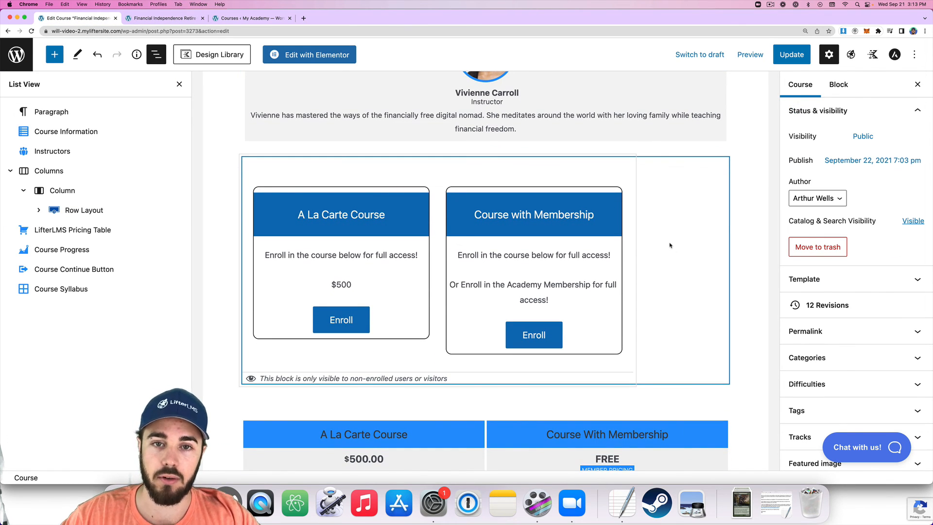